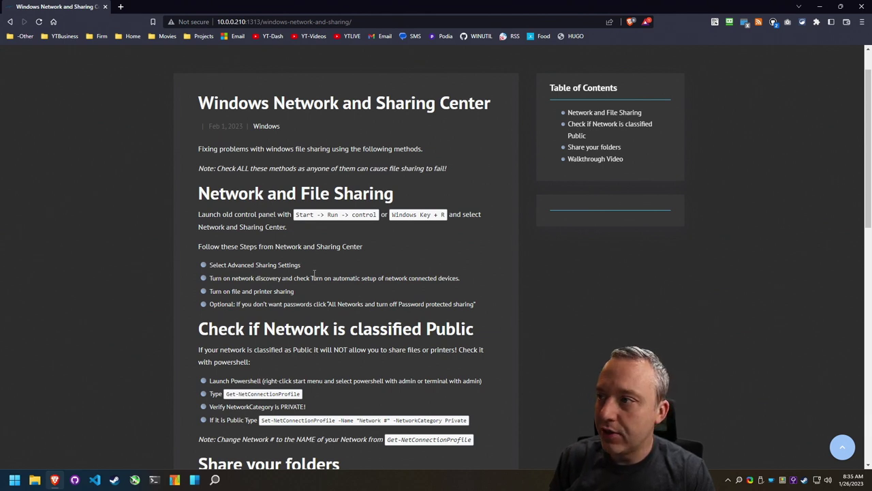
- Review the file-sharing guide in Brave, then bring up the Start menu
click(14, 480)
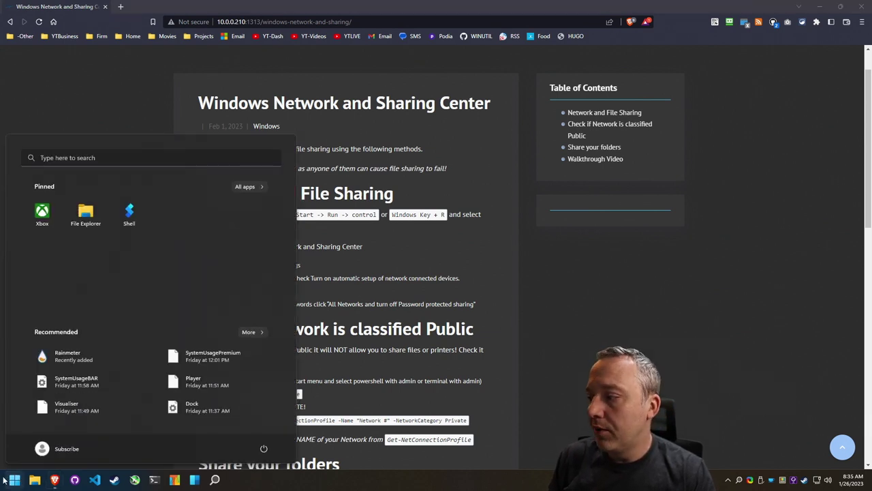
- Set the Ethernet connection's network profile type to Public network in Settings
right_click(15, 478)
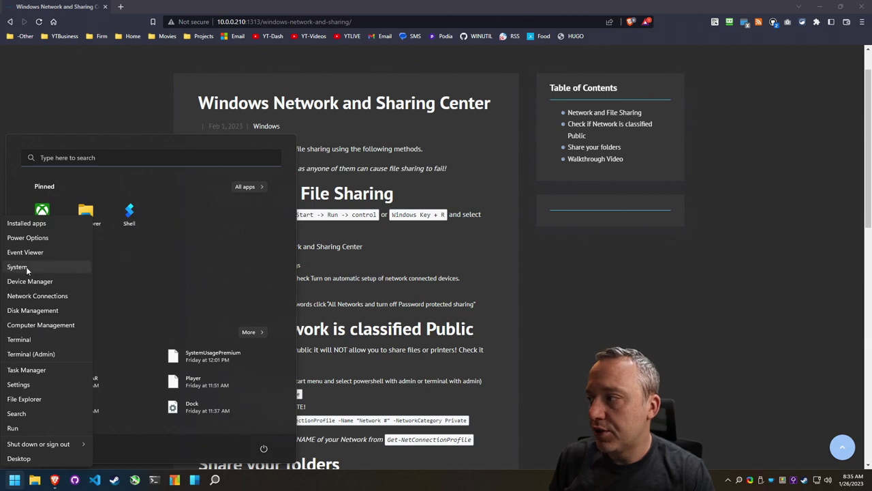
click(36, 386)
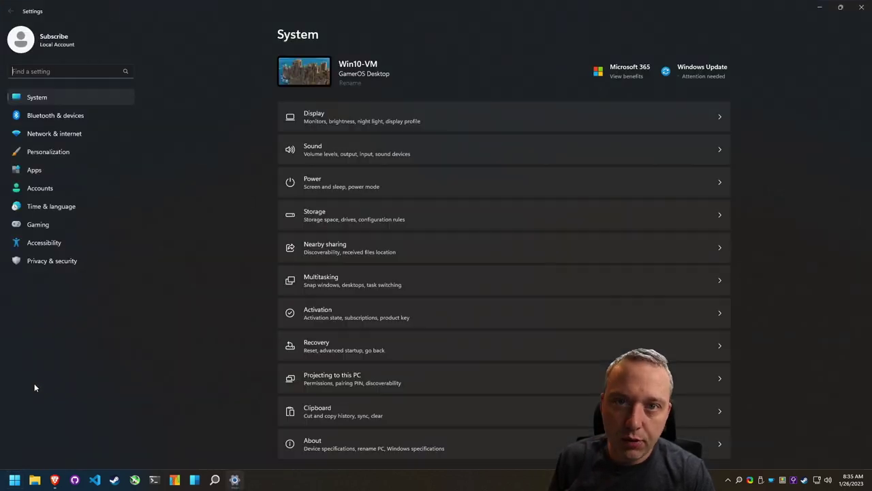
click(41, 134)
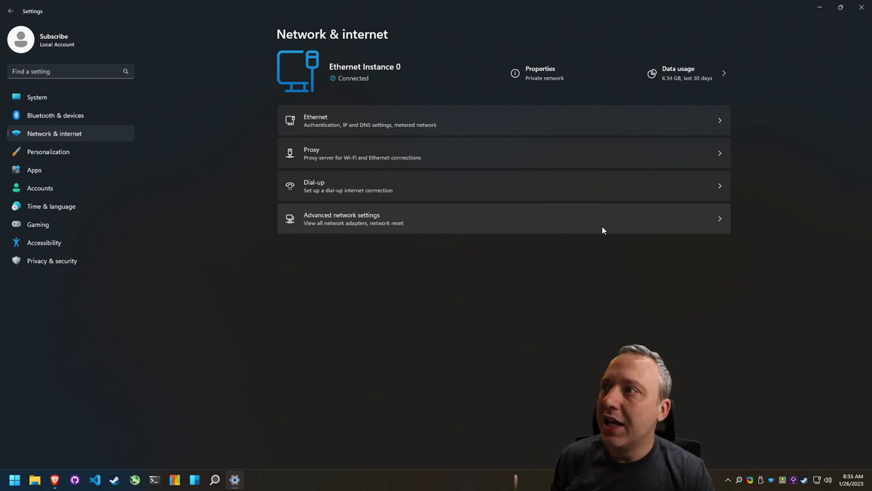
click(444, 119)
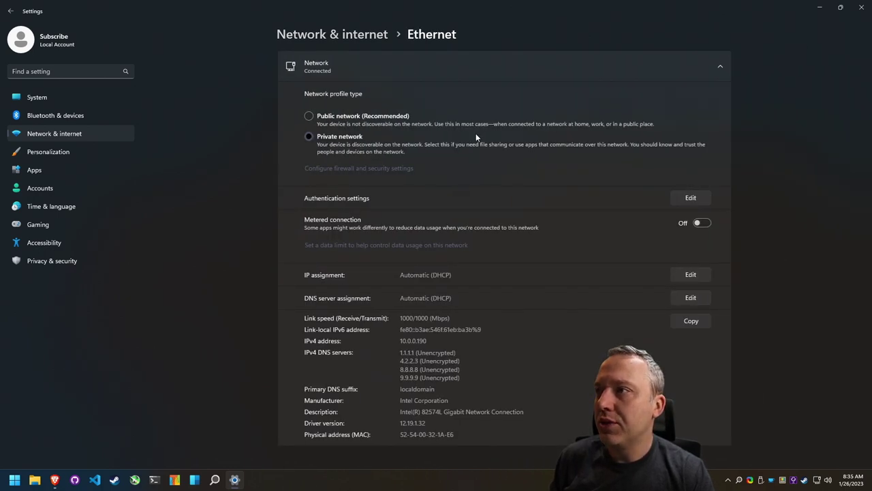
click(358, 116)
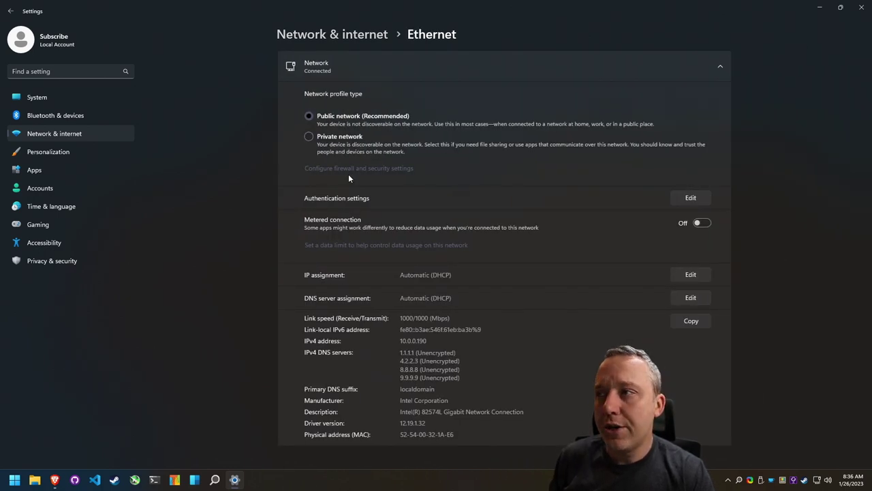
right_click(13, 481)
- Run 'control' and reach Change advanced sharing settings via Network and Sharing Center
click(24, 430)
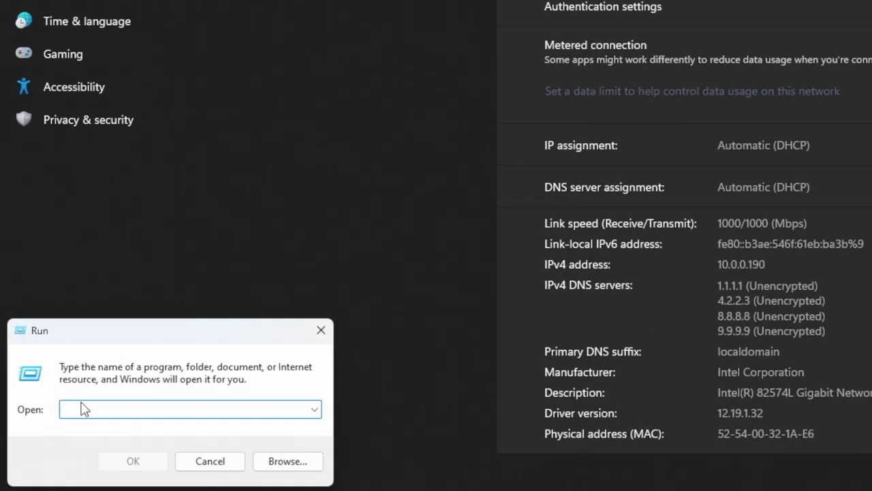
text(control)
key(Return)
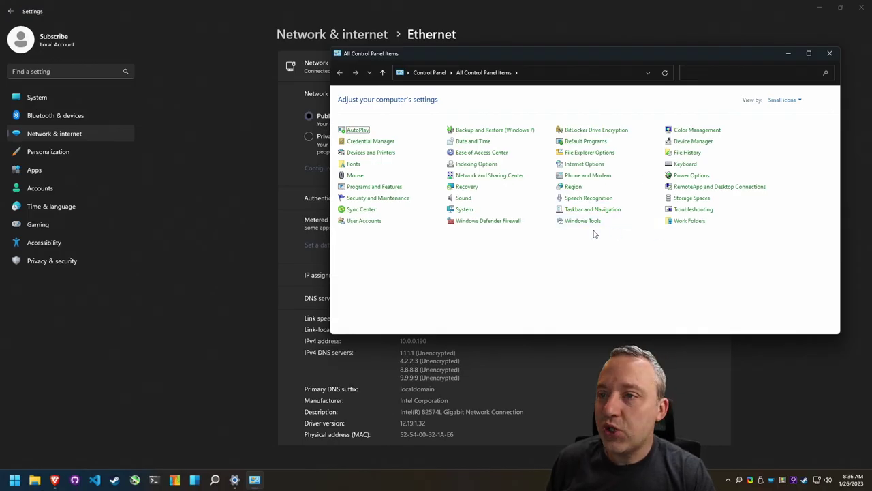
click(487, 175)
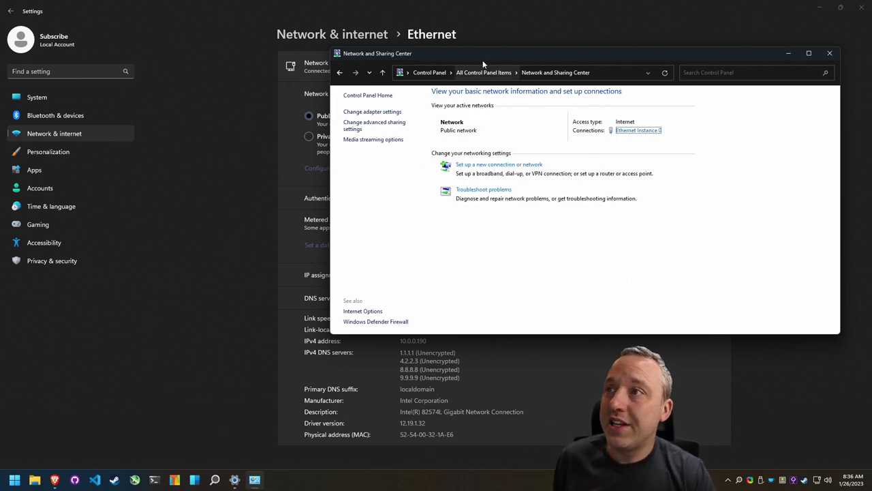
drag(482, 60, 617, 129)
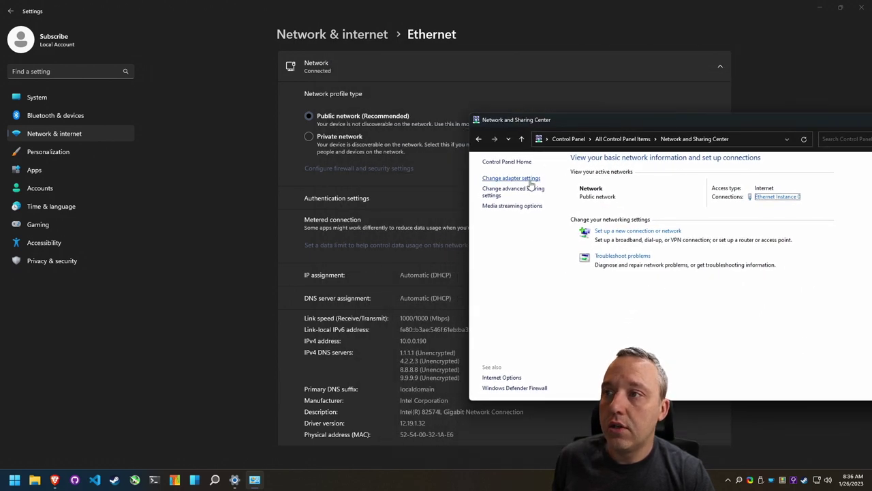
click(510, 194)
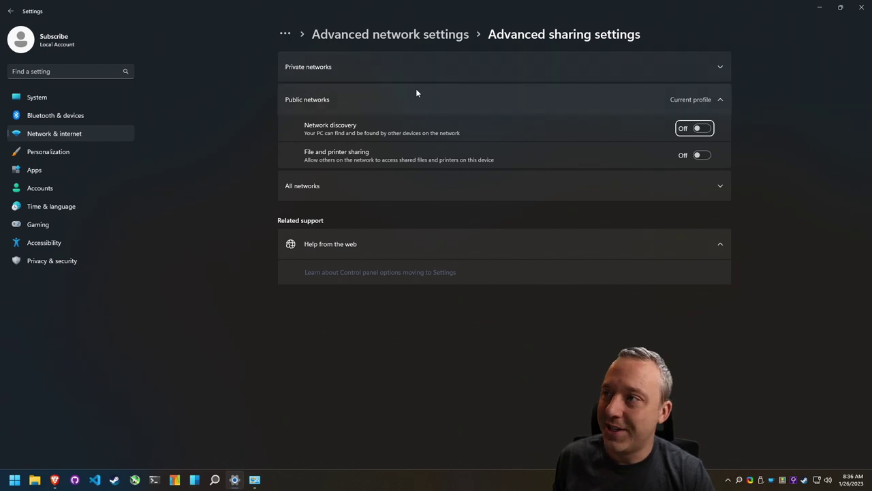
- Reopen advanced sharing settings, then close the Network and Sharing Center window
click(255, 479)
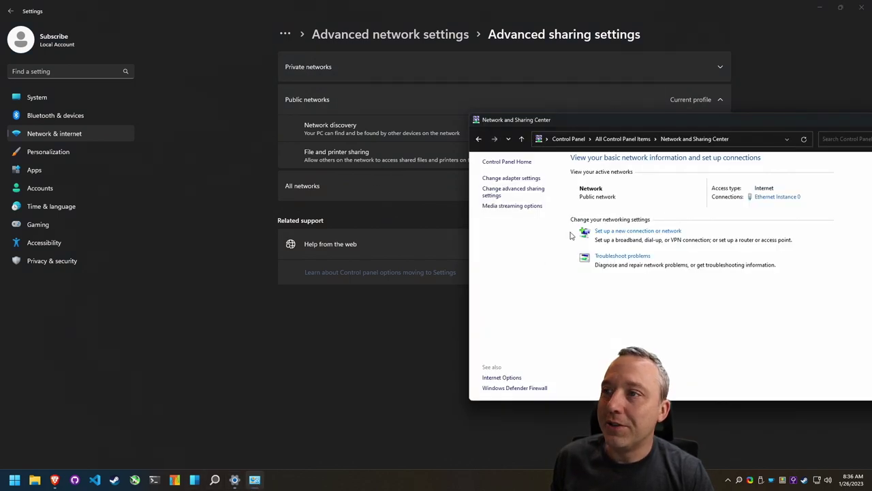
click(515, 189)
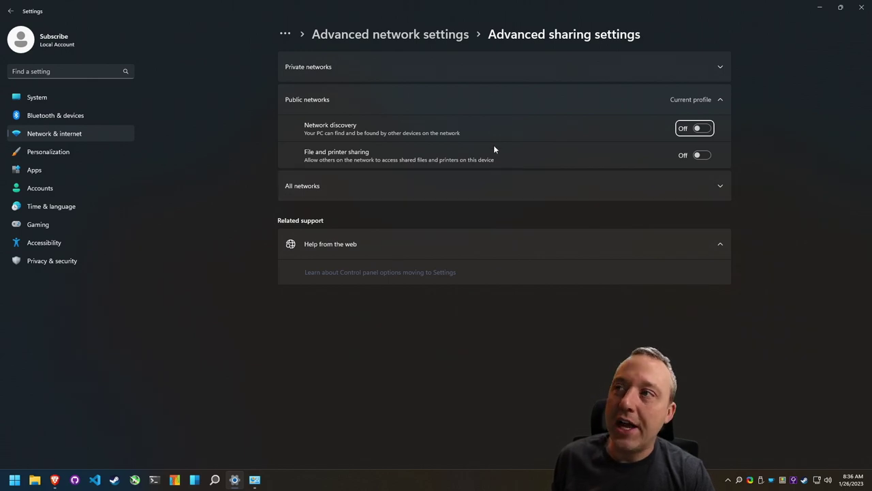
click(254, 479)
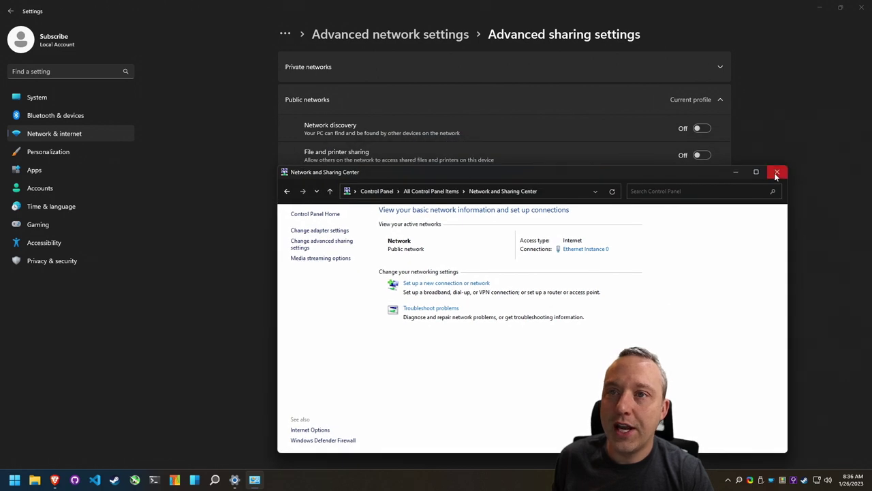
click(776, 173)
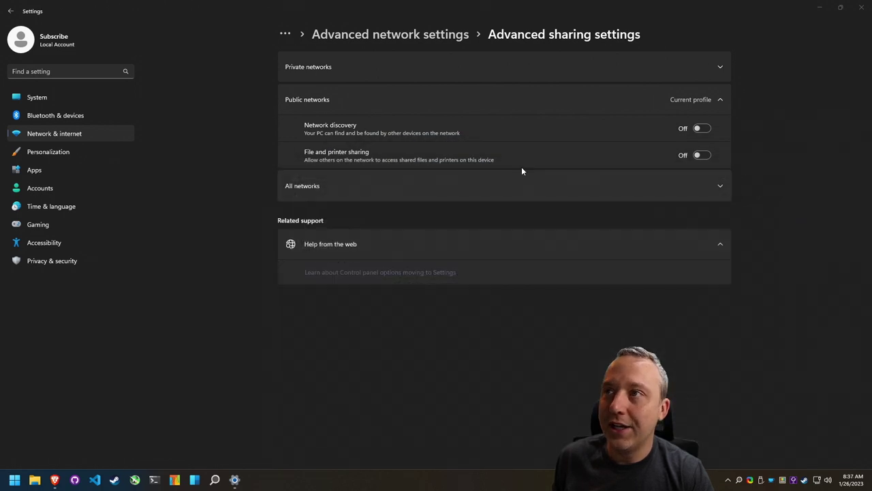
- Expand All networks options, leaving public network discovery switched back off
click(702, 129)
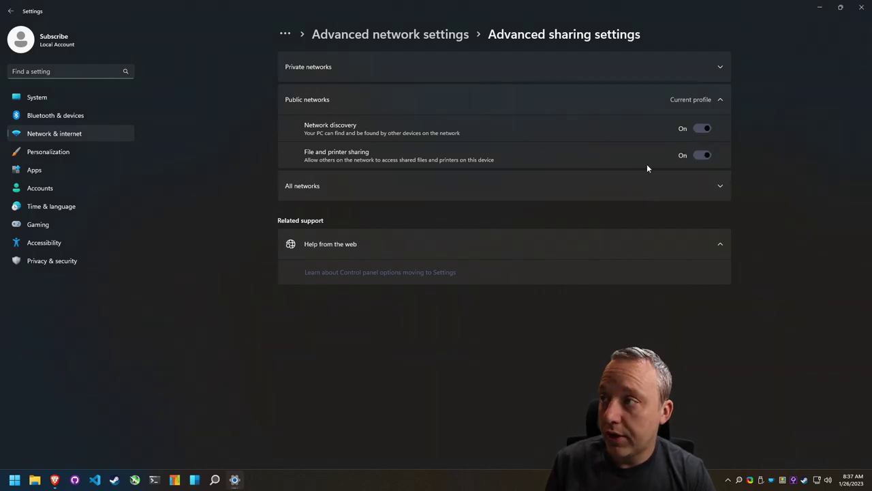
click(590, 186)
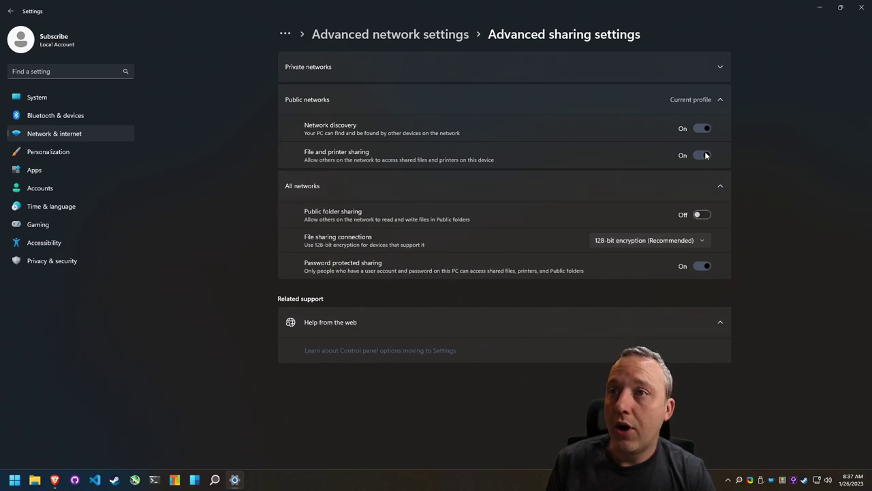
click(702, 129)
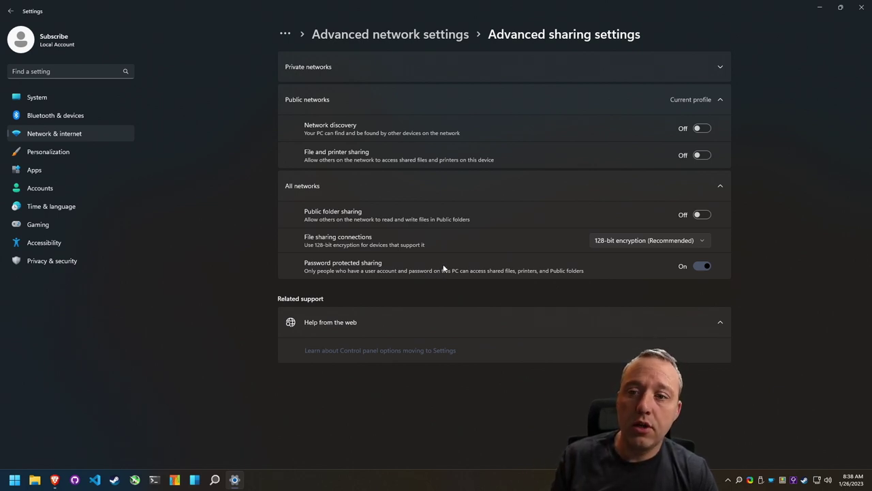
click(20, 477)
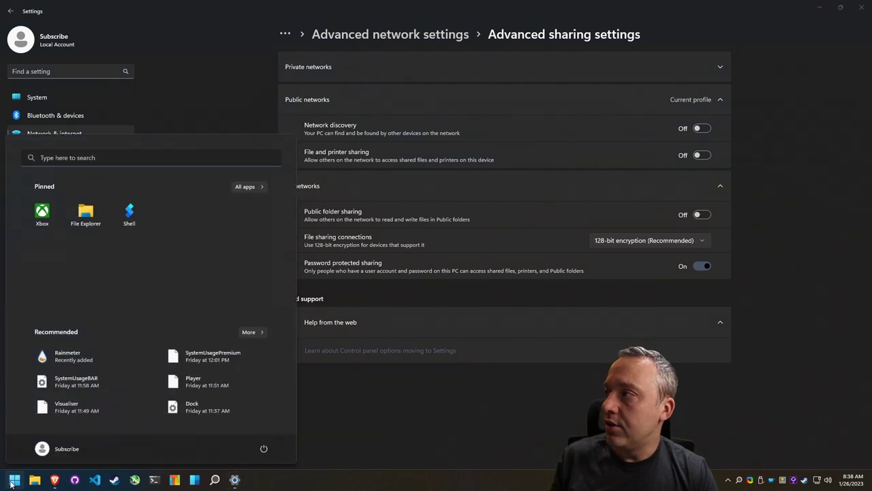
click(23, 475)
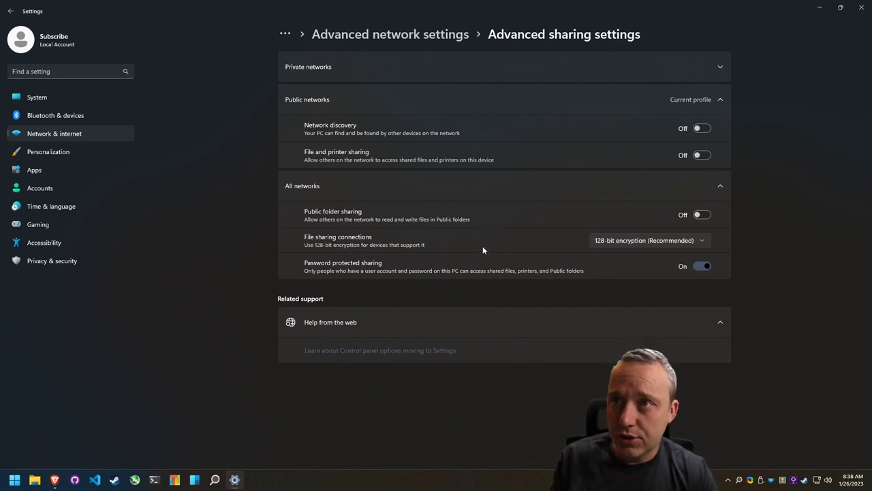
- Turn on private file and printer sharing, turn off password protected sharing, and close Settings
click(497, 72)
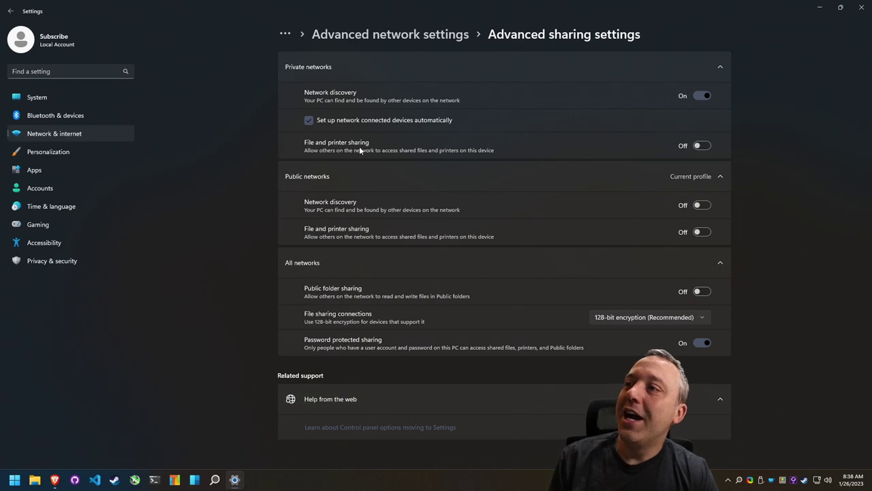
click(702, 145)
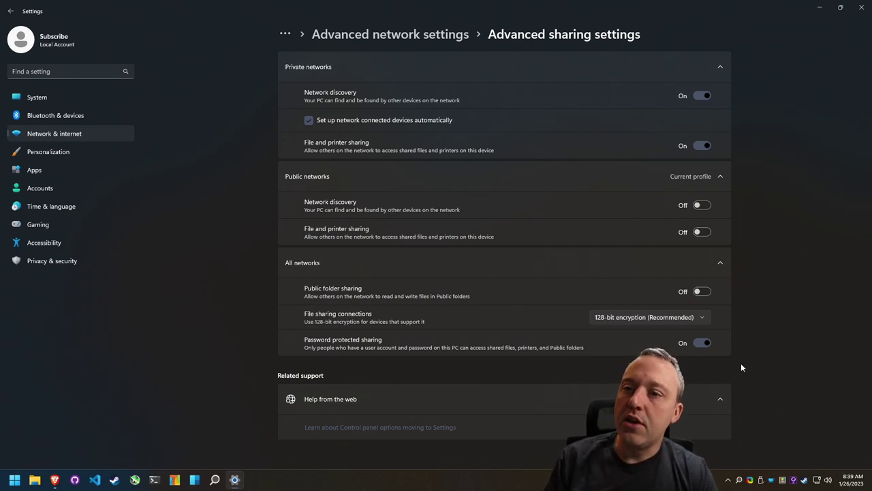
click(709, 344)
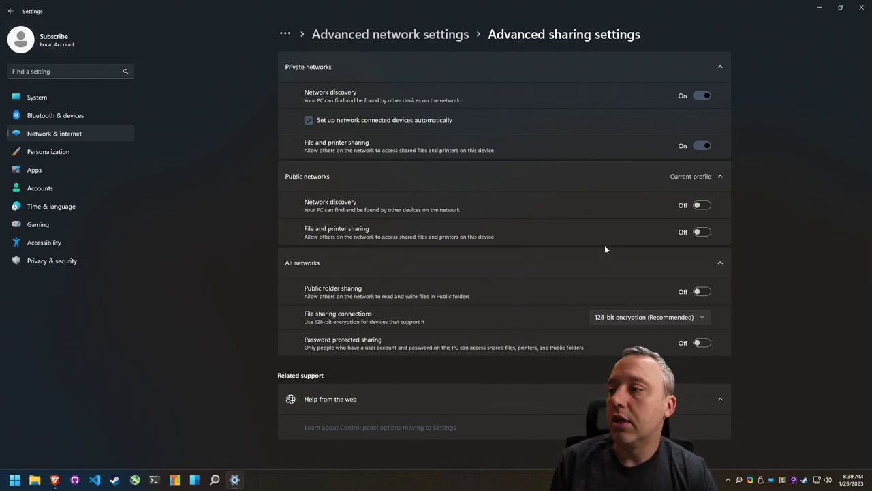
click(860, 11)
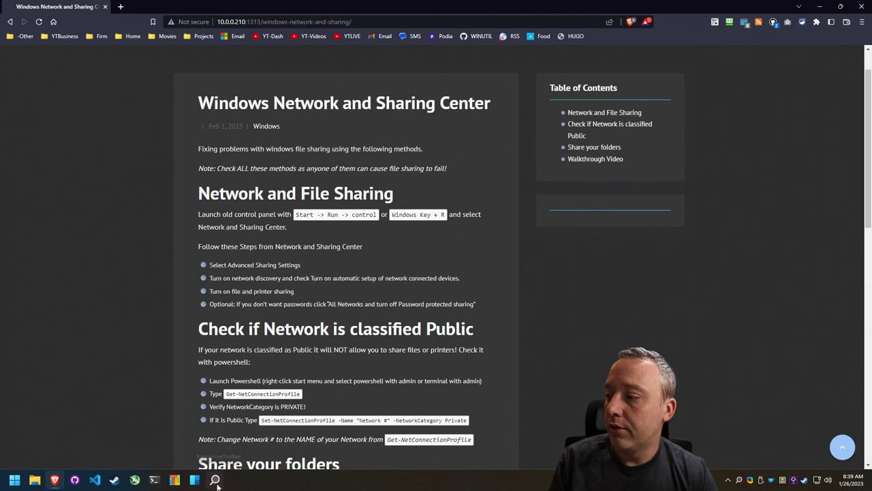
- Open Network and Sharing Center again through Run 'control'
right_click(15, 480)
click(28, 430)
text(control)
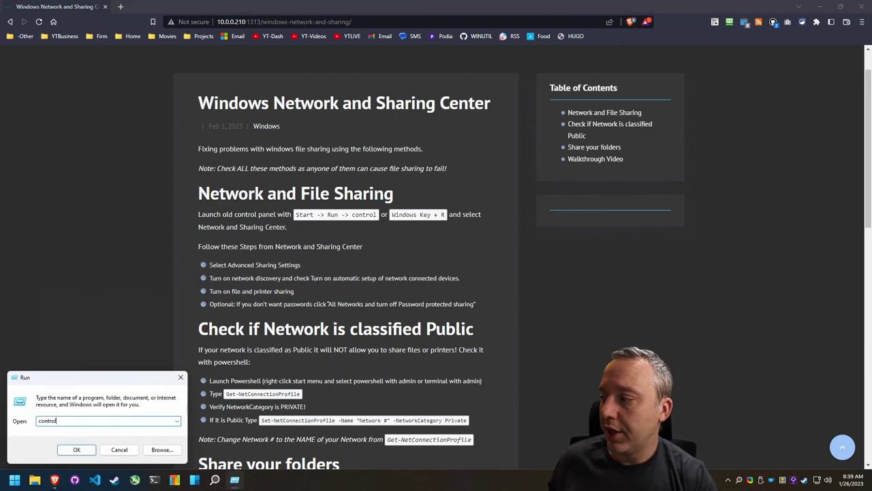
key(Return)
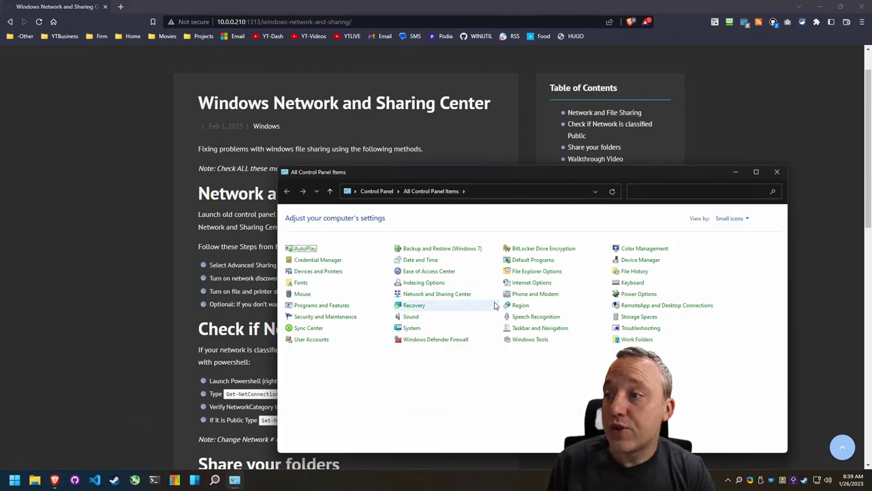
click(436, 293)
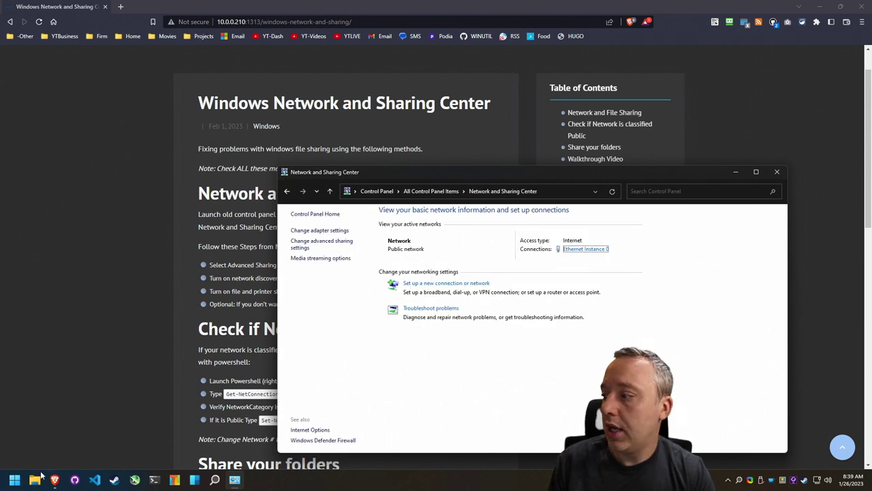
- Open the Ethernet network connection settings and launch a PowerShell terminal
click(14, 480)
right_click(14, 480)
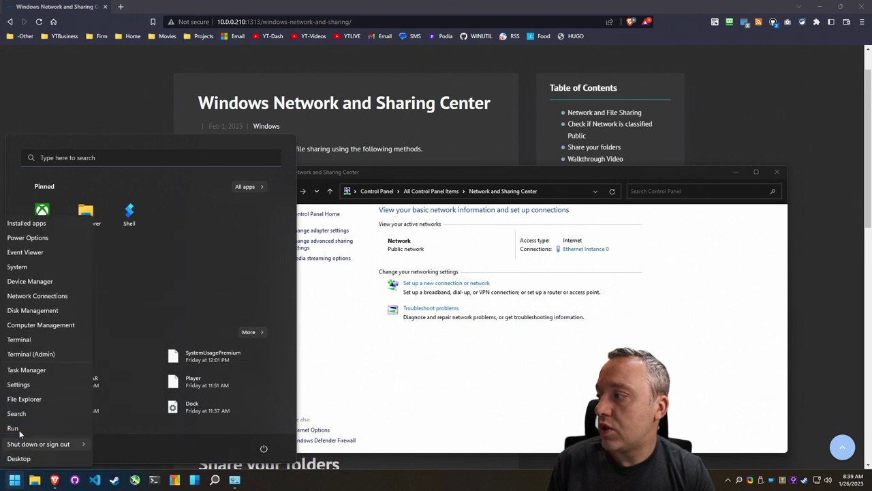
click(34, 256)
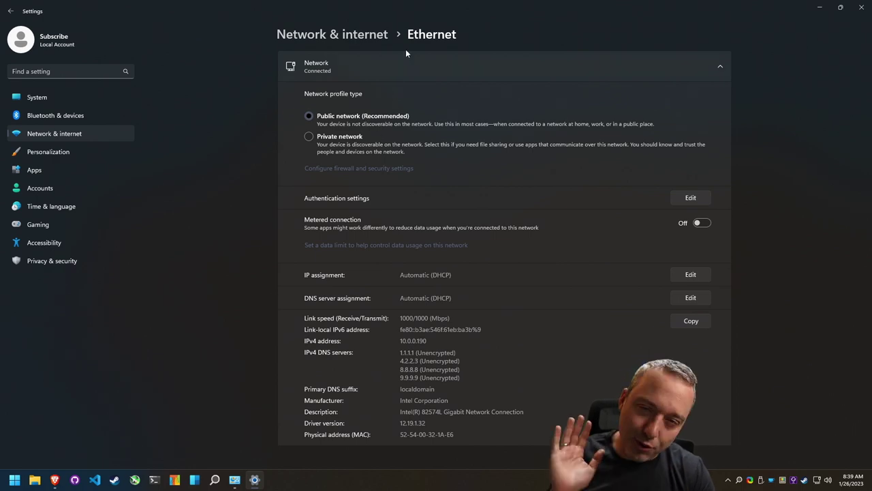
mouse_move(254, 480)
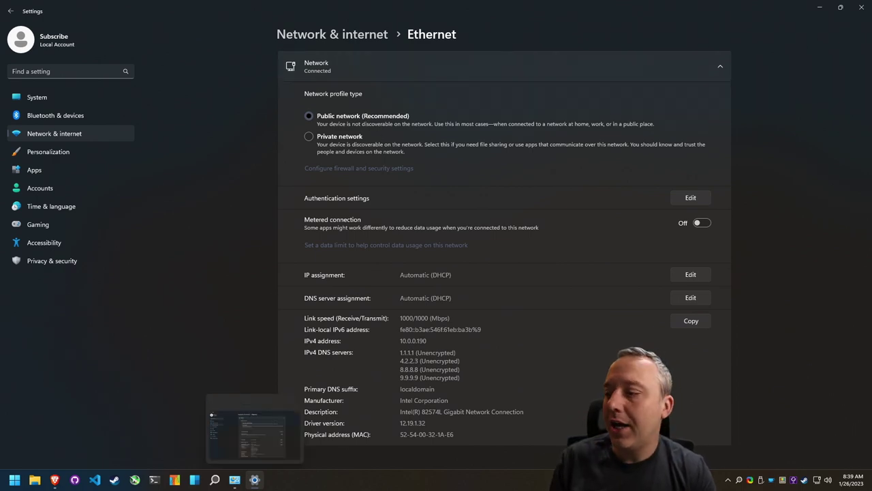
click(153, 480)
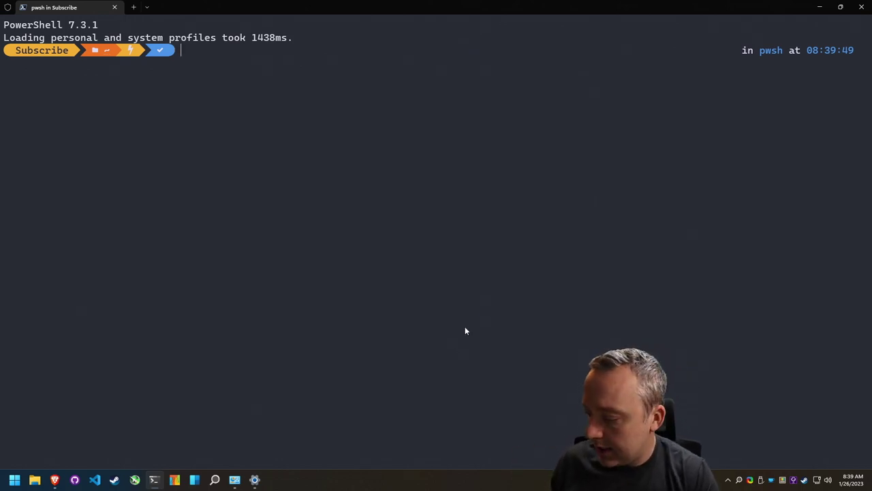
- Run Get-NetConnectionProfile, showing NetworkCategory Public, and return to the browser guide
text(Get)
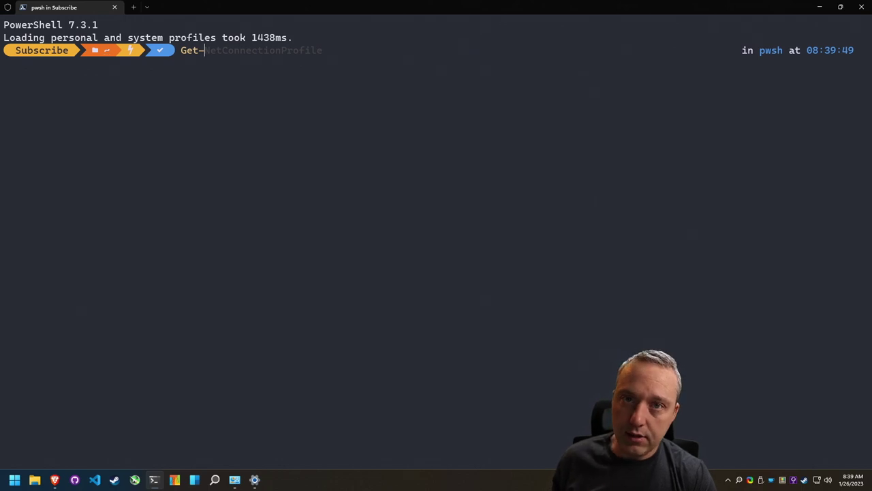
text(-)
key(Right)
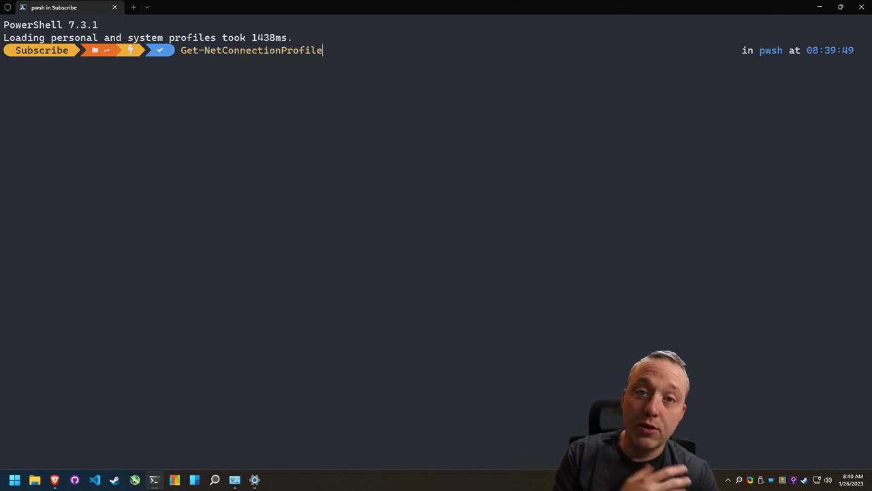
key(Return)
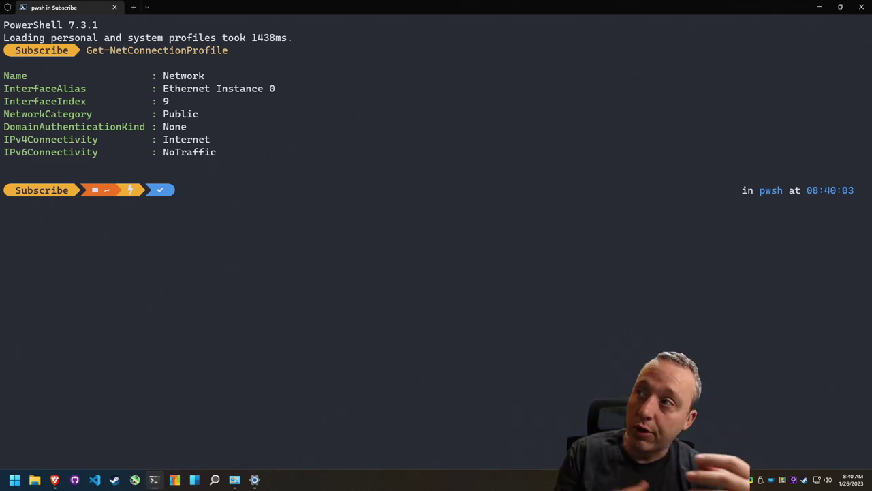
key(alt+Tab)
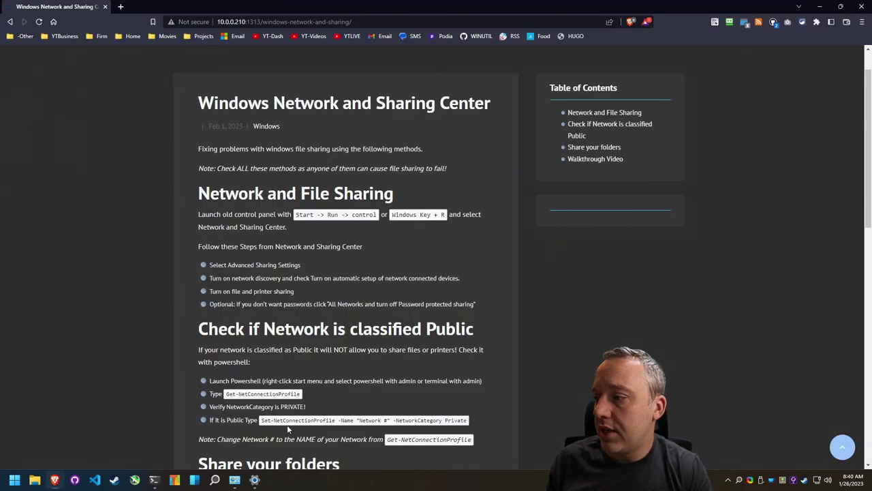
- Copy the guide's Set-NetConnectionProfile command and paste it into PowerShell
drag(262, 420, 349, 425)
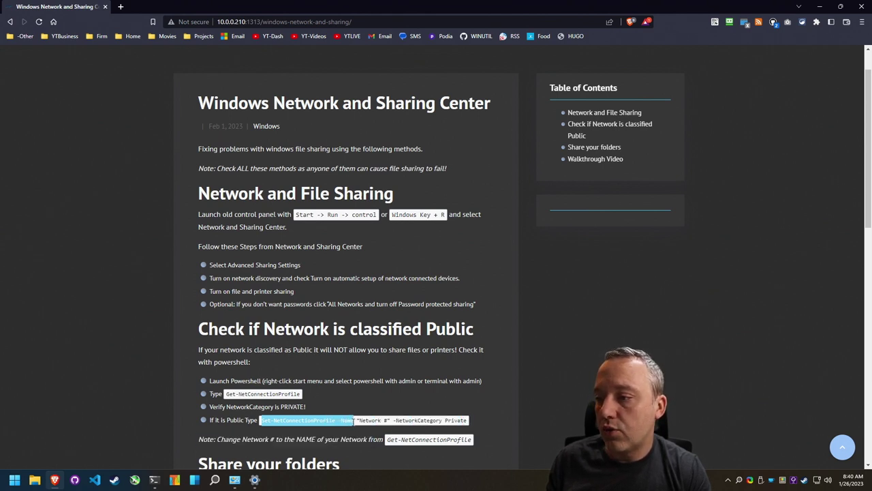
right_click(348, 424)
click(368, 347)
mouse_move(234, 479)
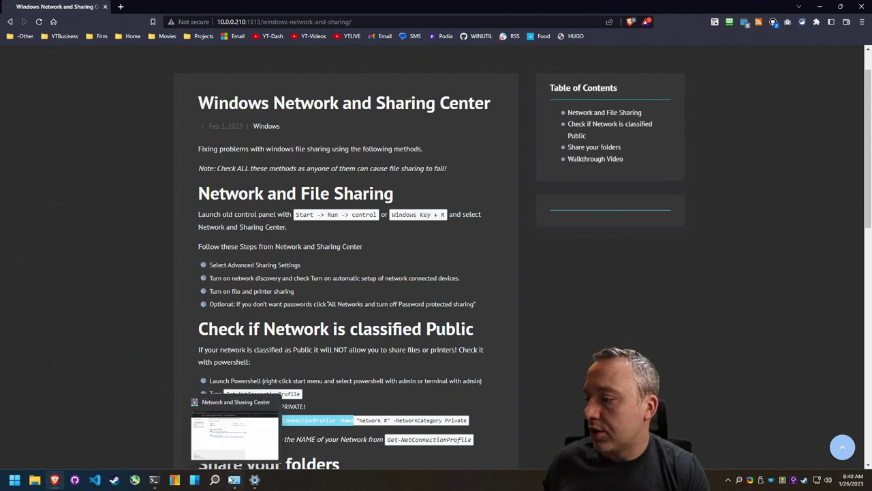
click(154, 480)
key(ctrl+v)
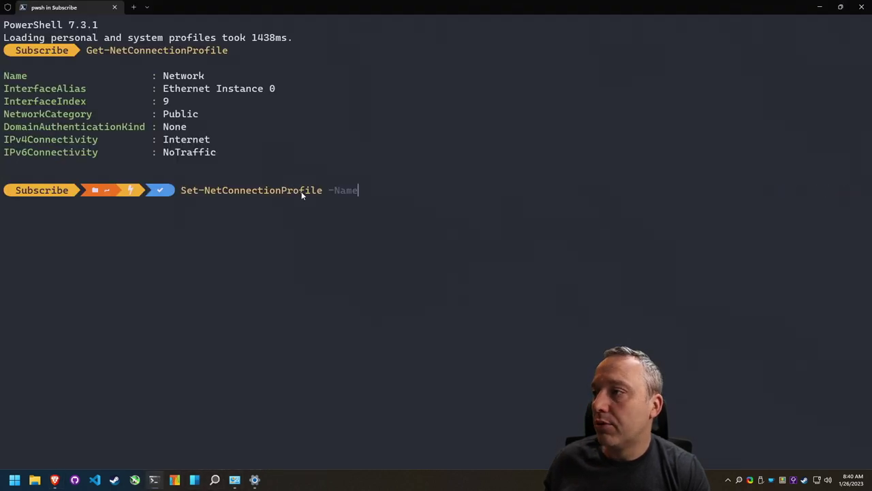
- Complete it as -Name Network -NetworkCategory Private and run it
text(Network )
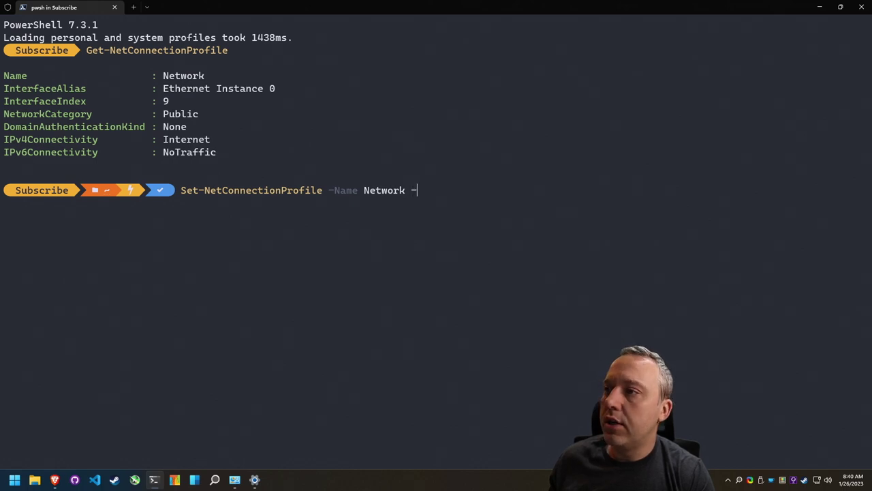
text(-)
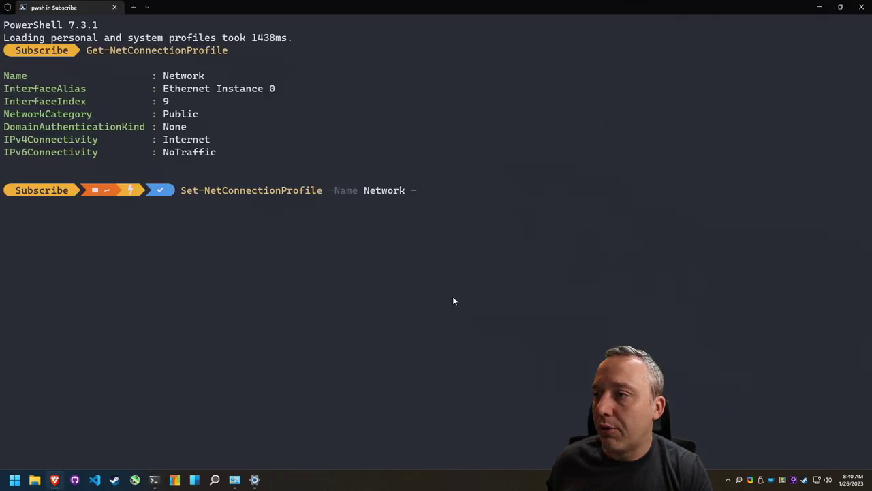
text(-)
key(BackSpace)
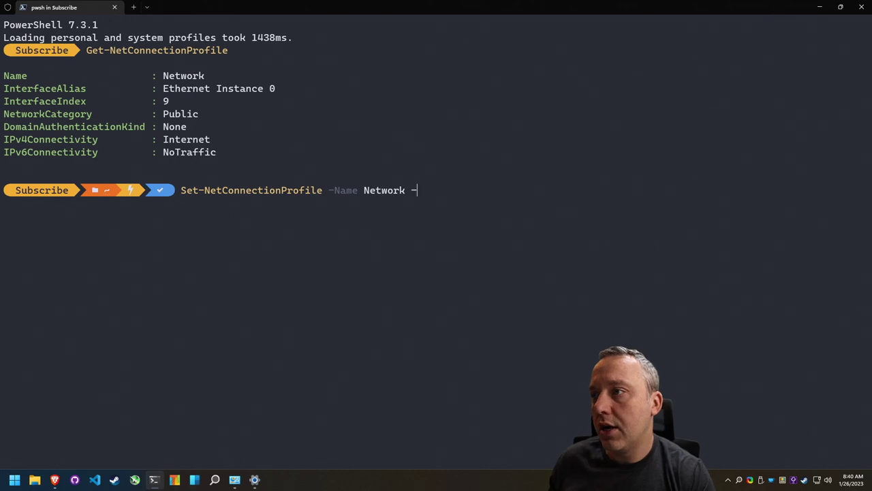
text(NMet)
text(etw)
key(Tab)
text(PR)
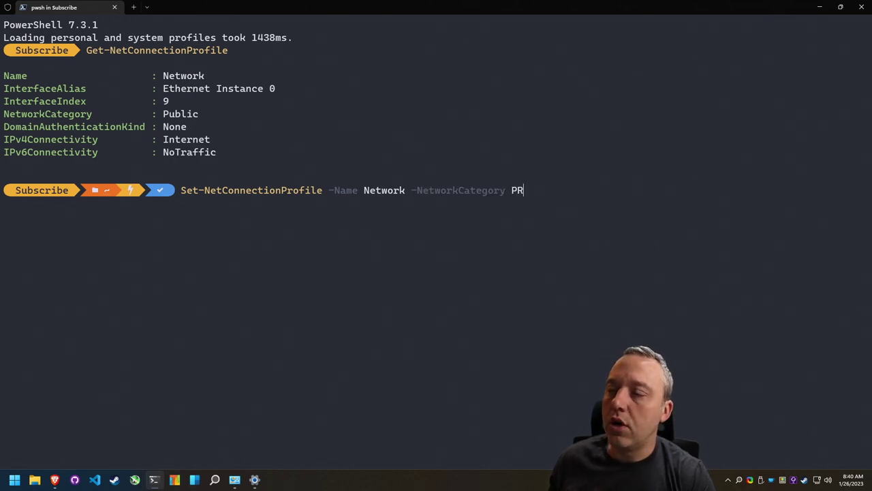
key(Return)
- Rerun Get-NetConnectionProfile to confirm the network is now Private
key(Up)
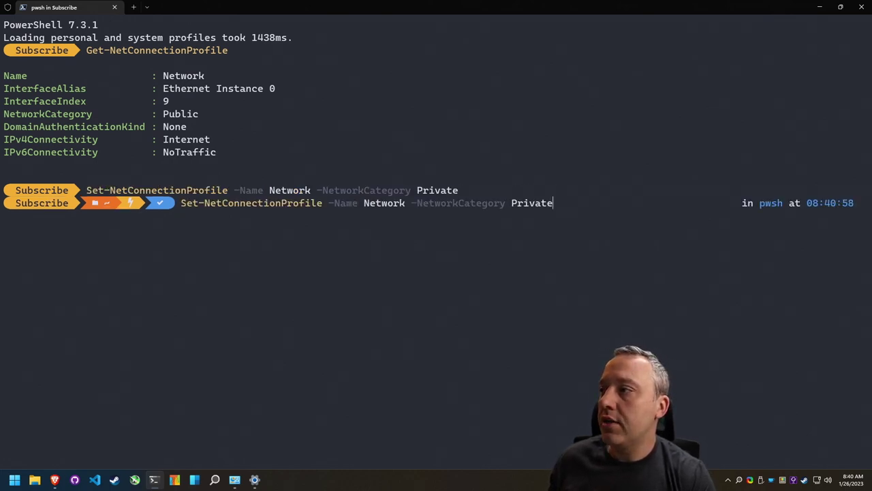
key(Up)
key(Return)
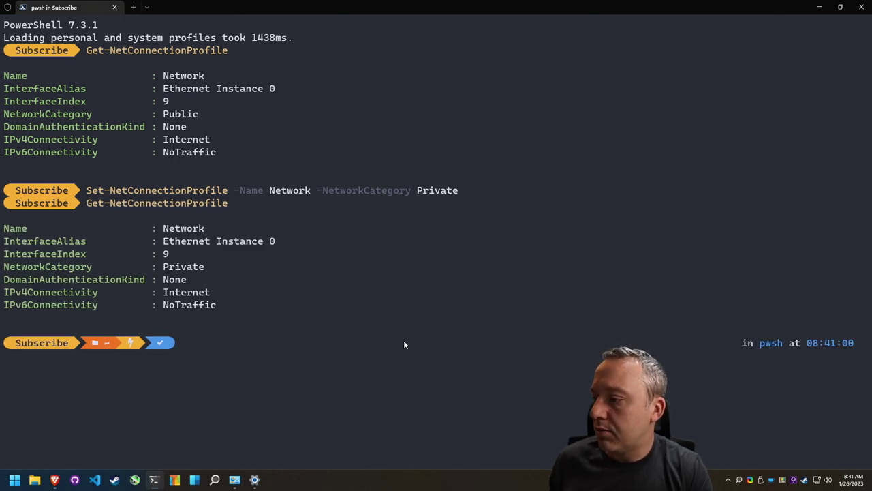
click(255, 480)
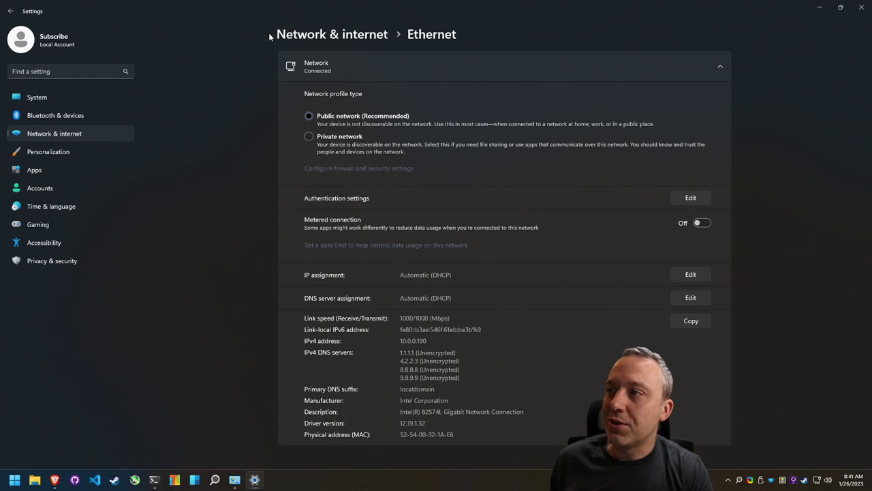
- Reload the Ethernet page via the Network & internet breadcrumb, confirming Private network
click(372, 35)
click(334, 119)
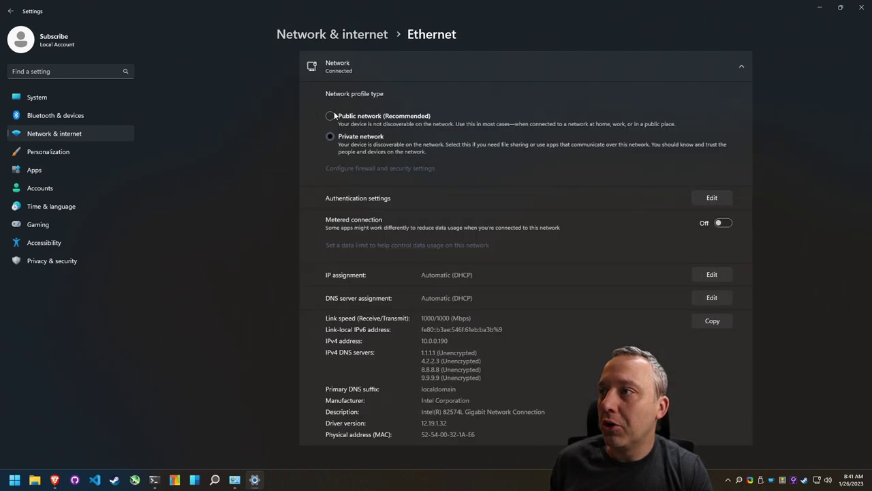
click(377, 145)
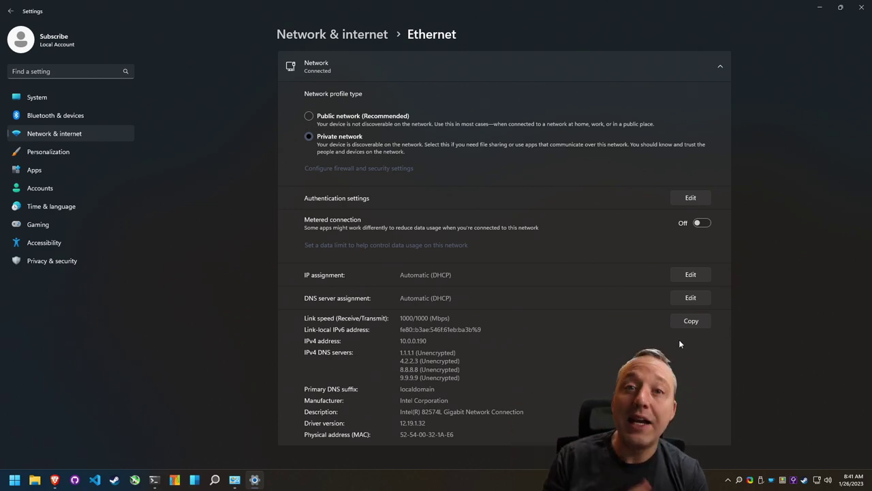
- Close the network settings and PowerShell, then browse to Documents in File Explorer
click(861, 7)
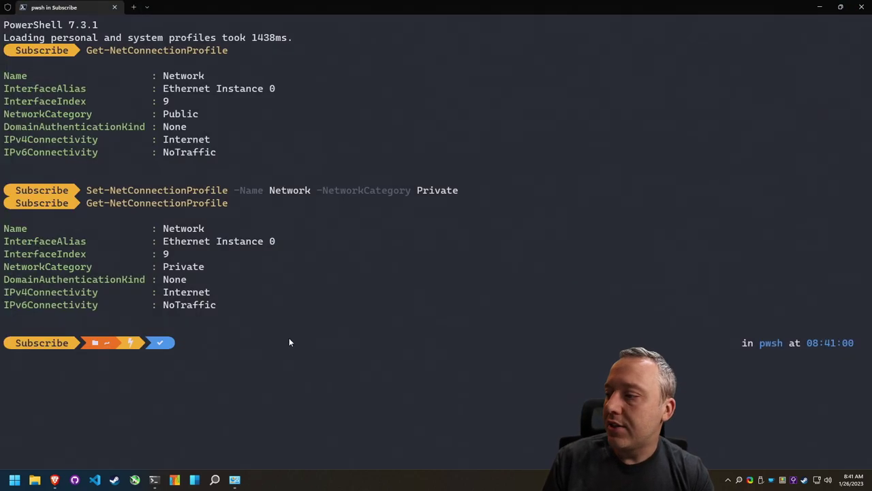
click(867, 6)
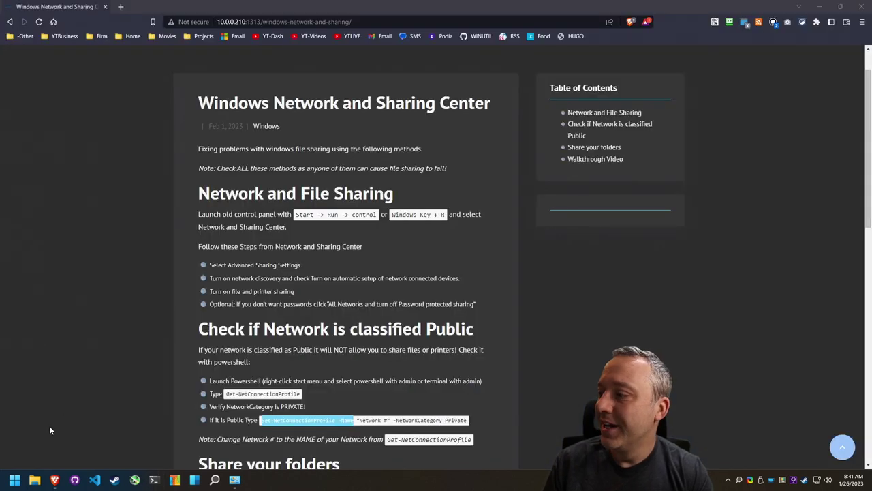
click(34, 481)
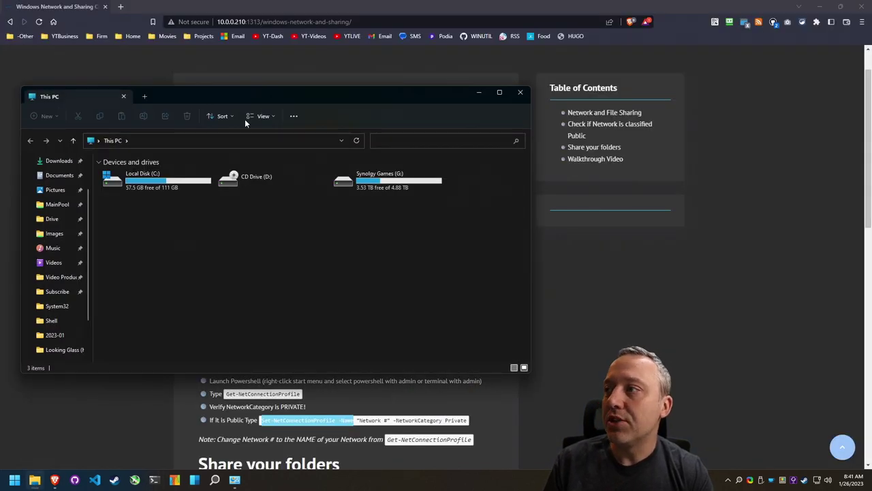
click(59, 175)
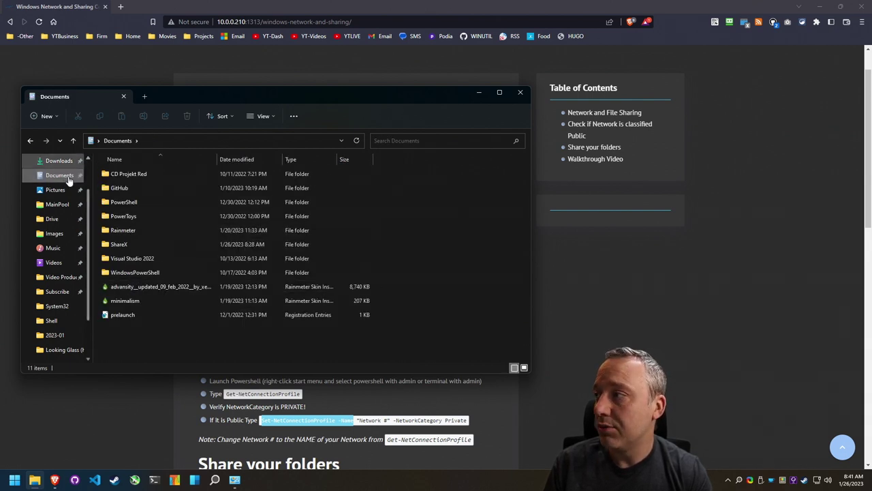
- Check the network path on the Sharing tab of the GitHub folder's Properties
click(118, 189)
right_click(118, 191)
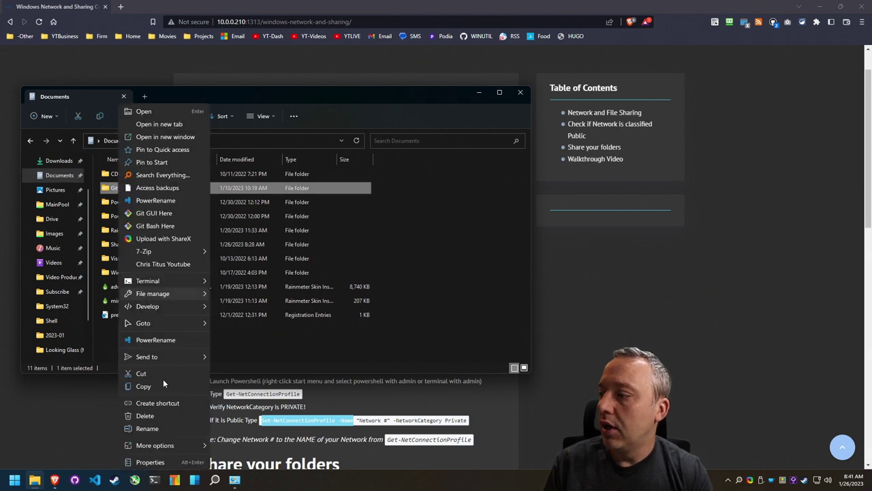
click(156, 459)
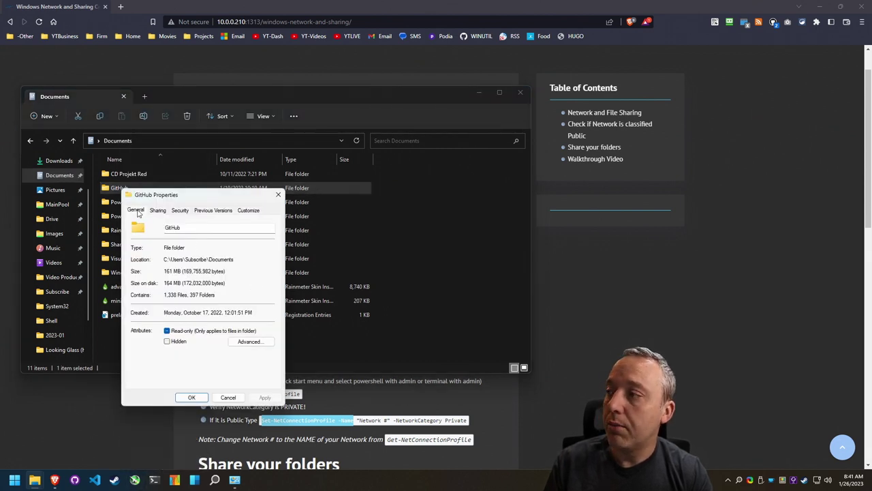
click(158, 212)
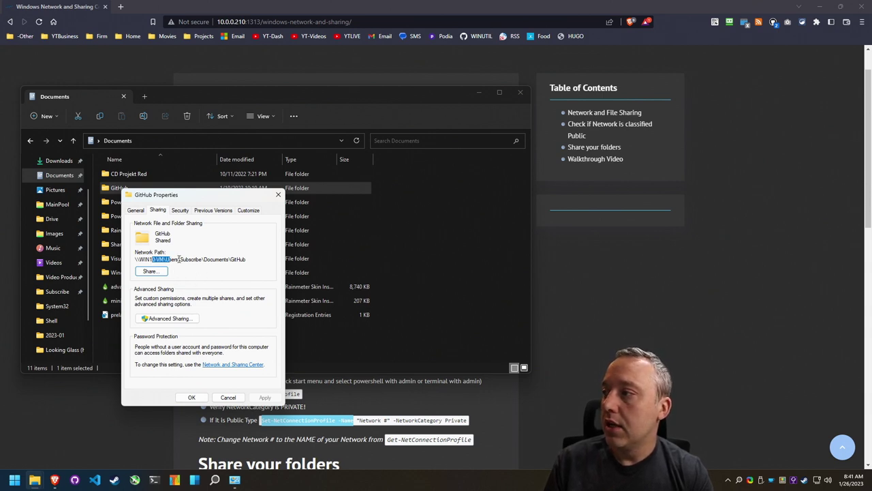
drag(162, 260, 231, 259)
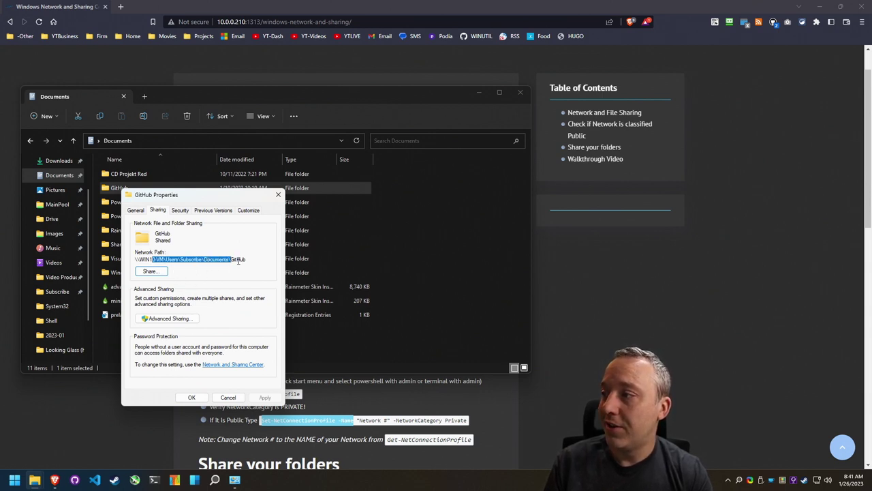
click(238, 261)
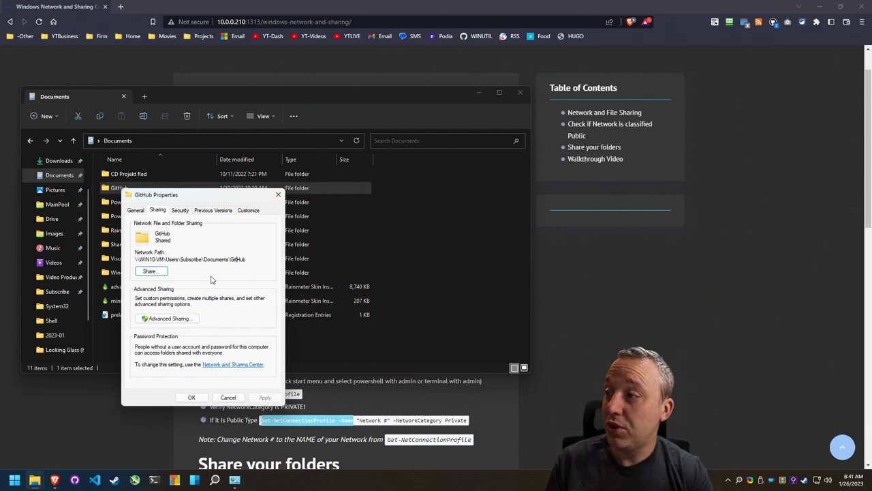
- Compare the Security permissions for the user account, Administrators and SYSTEM, then close Properties
click(180, 210)
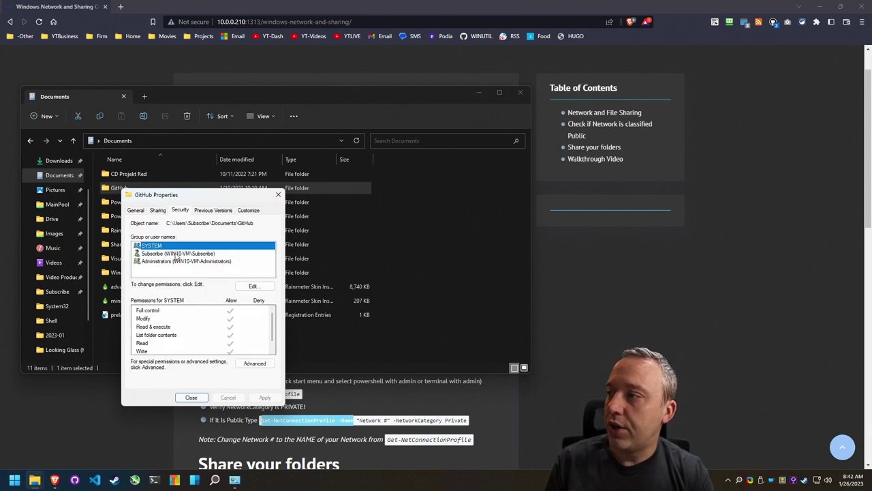
click(168, 253)
click(169, 263)
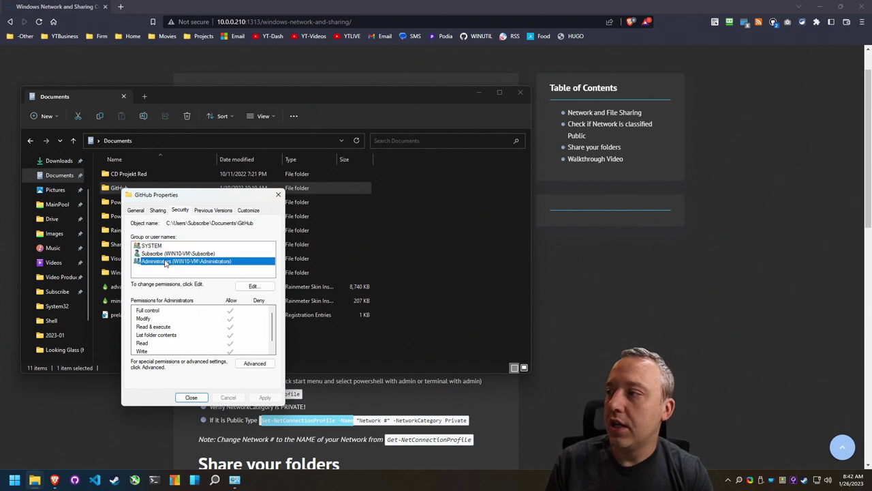
click(164, 255)
click(159, 248)
click(165, 256)
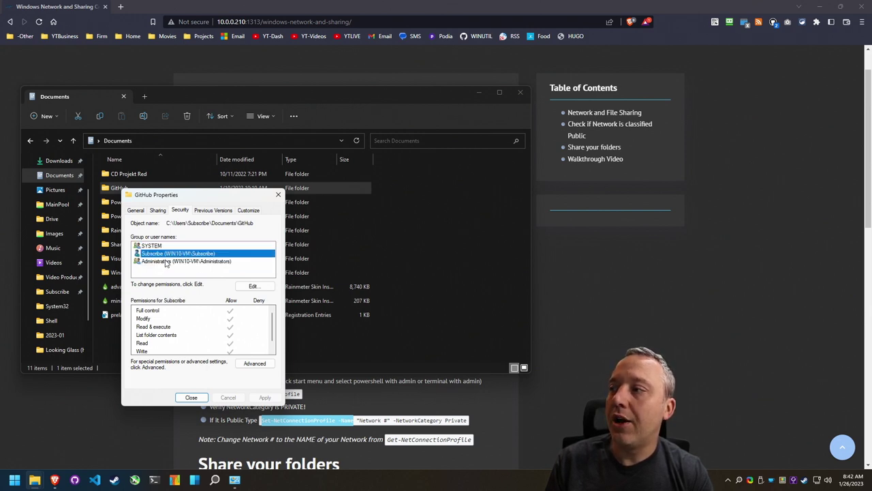
click(166, 263)
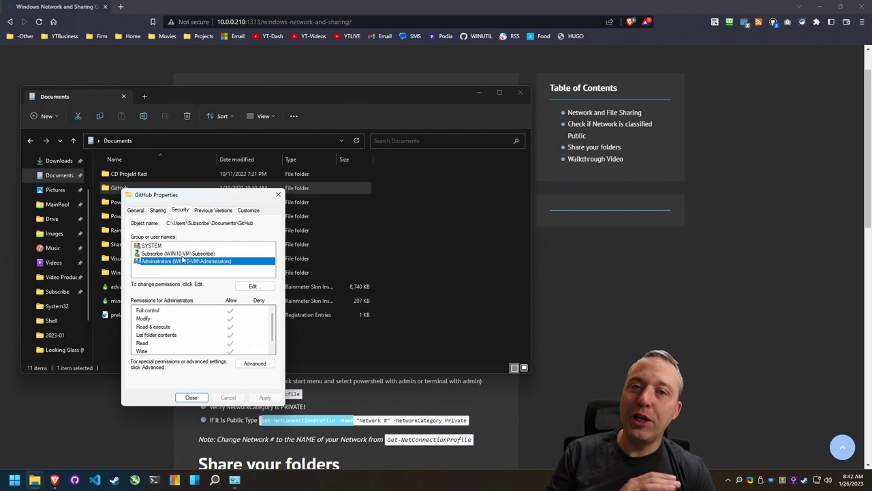
click(159, 212)
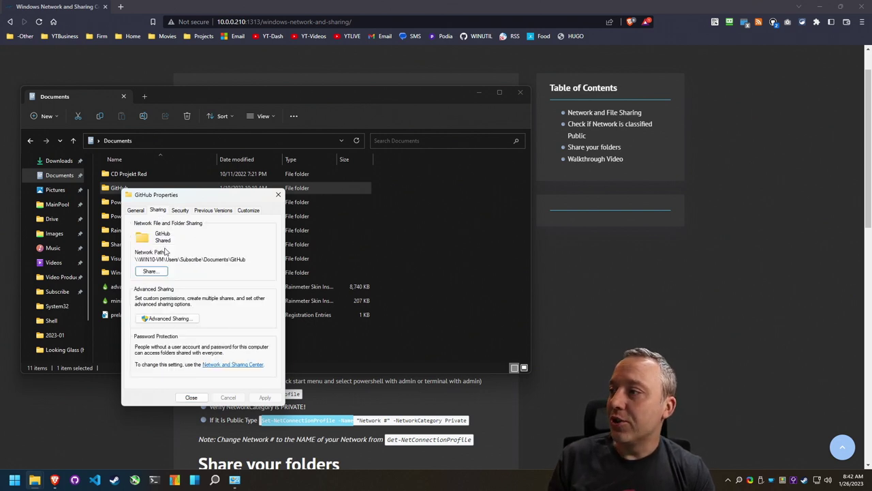
click(180, 212)
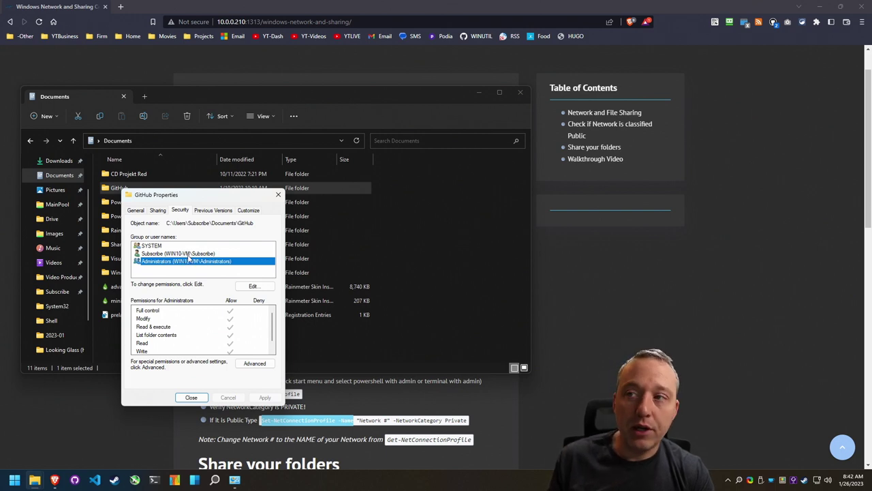
click(159, 211)
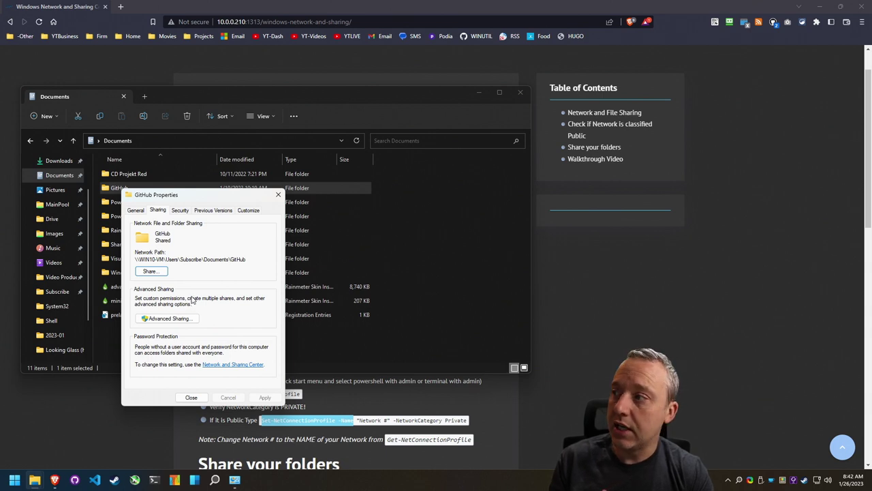
click(181, 213)
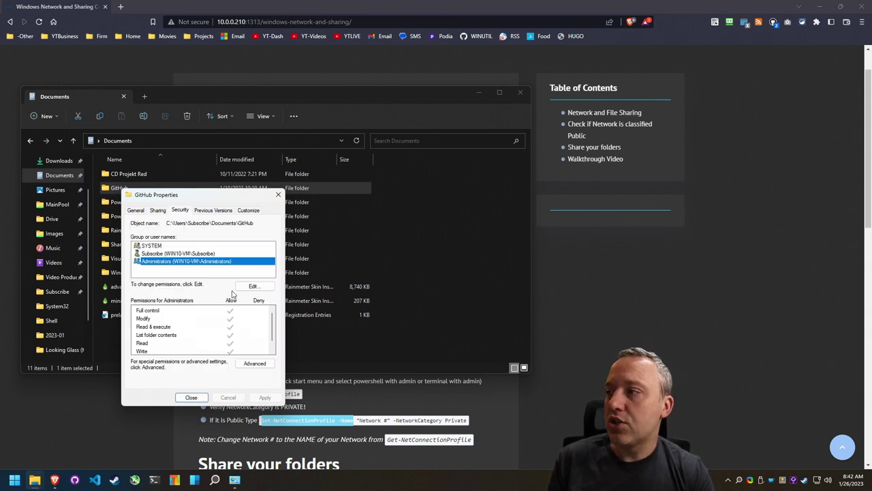
click(278, 196)
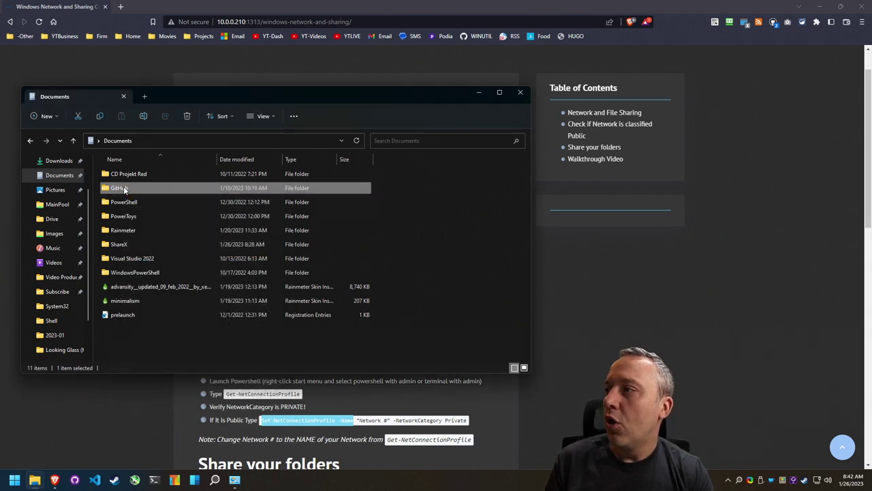
- Open the Security permissions of the GitHub folder for editing
right_click(123, 186)
mouse_move(170, 356)
mouse_move(271, 406)
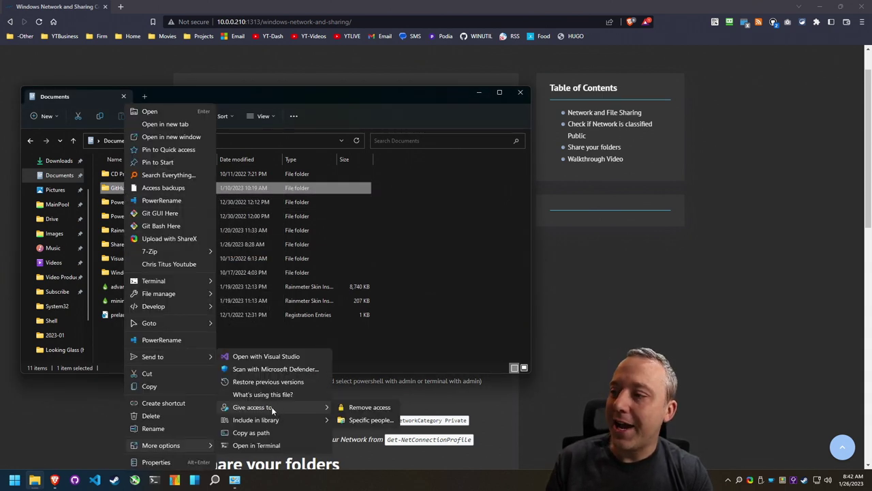
click(368, 417)
drag(369, 419, 349, 419)
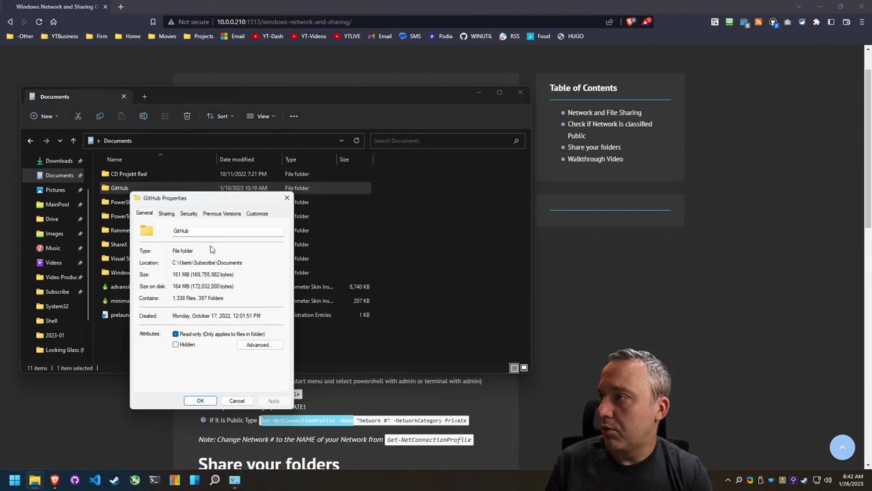
click(190, 214)
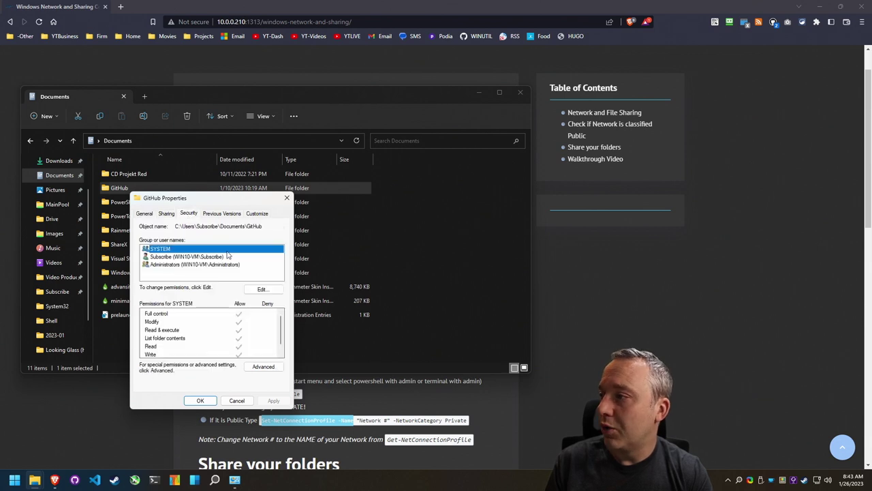
click(262, 289)
- Add Everyone with Allow Full control, apply, and confirm the Properties
click(244, 336)
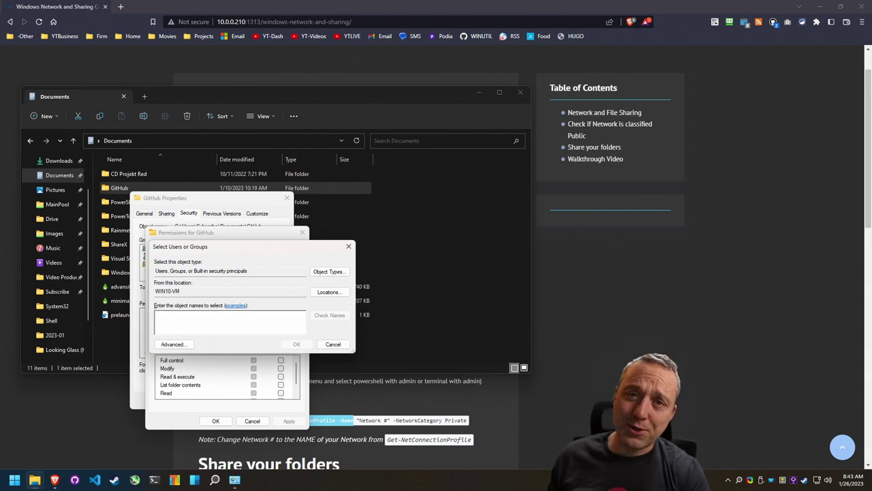
text(Every)
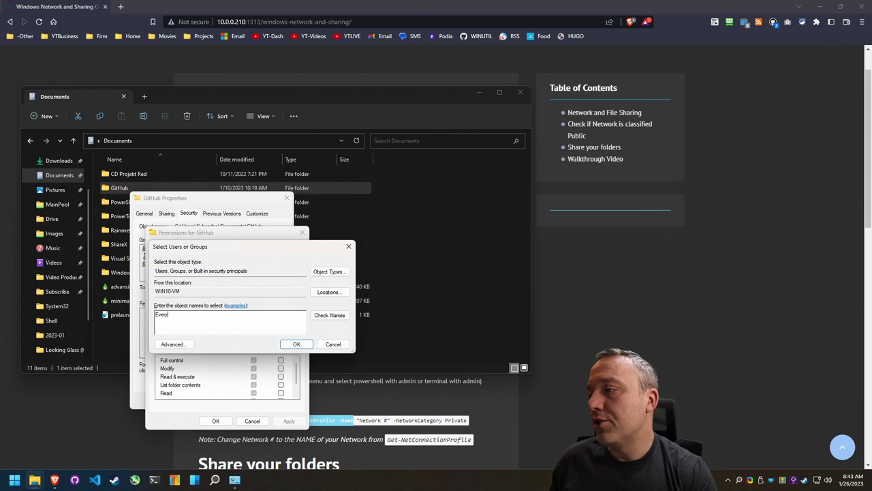
text(one)
key(Return)
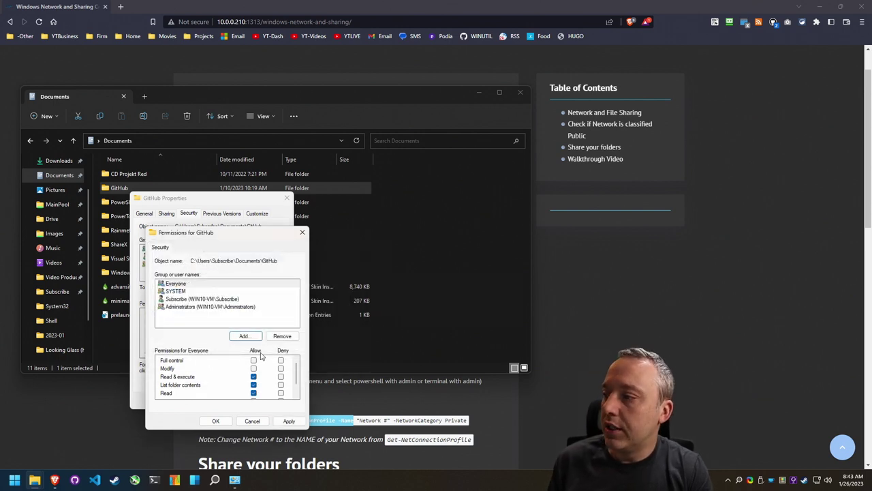
click(254, 361)
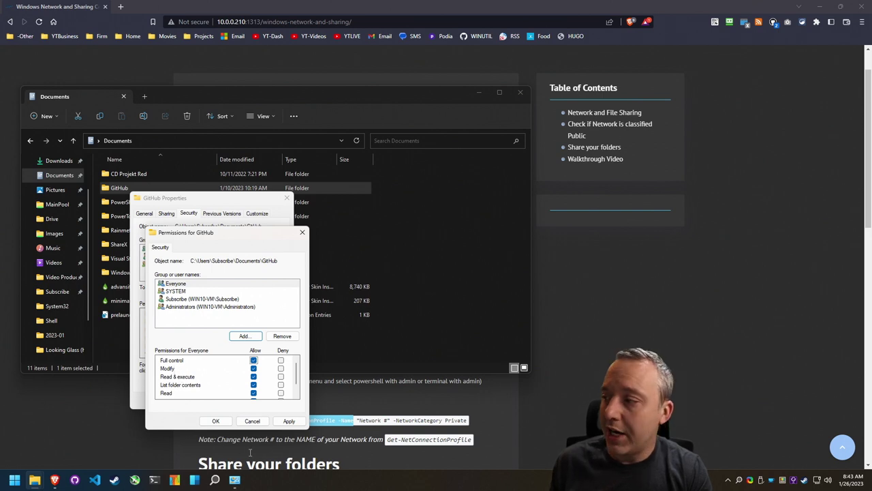
click(289, 421)
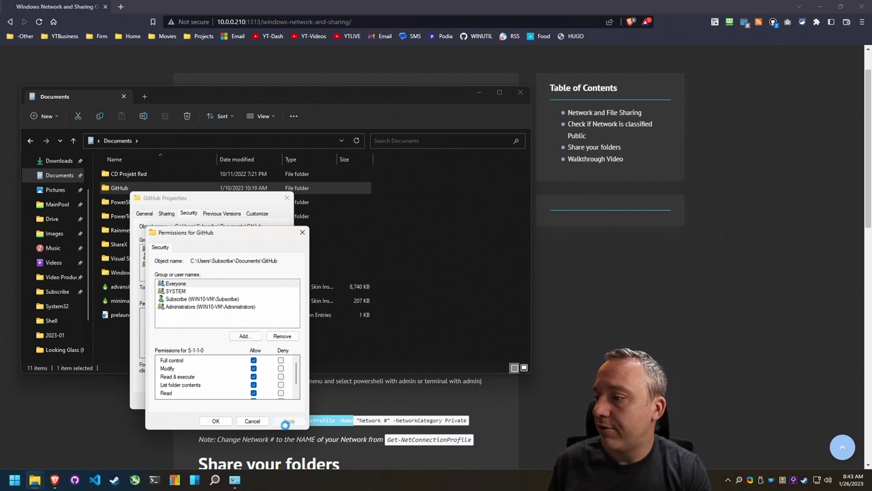
click(217, 420)
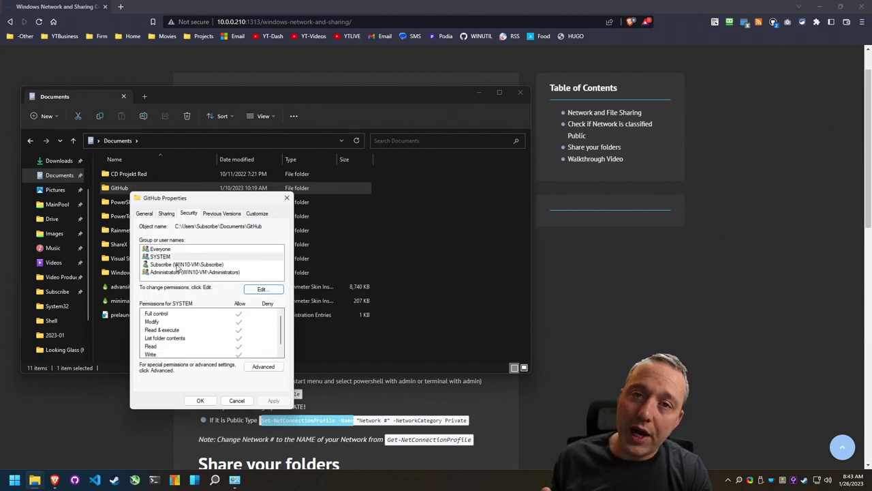
click(202, 401)
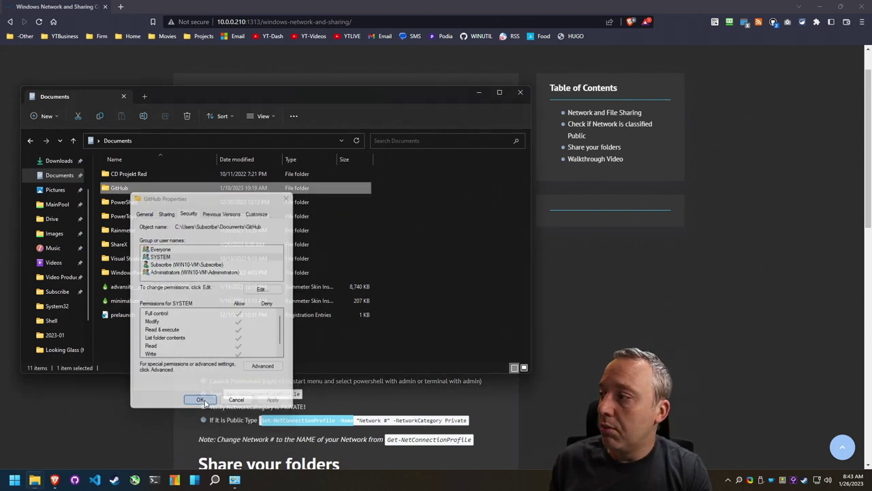
click(126, 244)
right_click(126, 244)
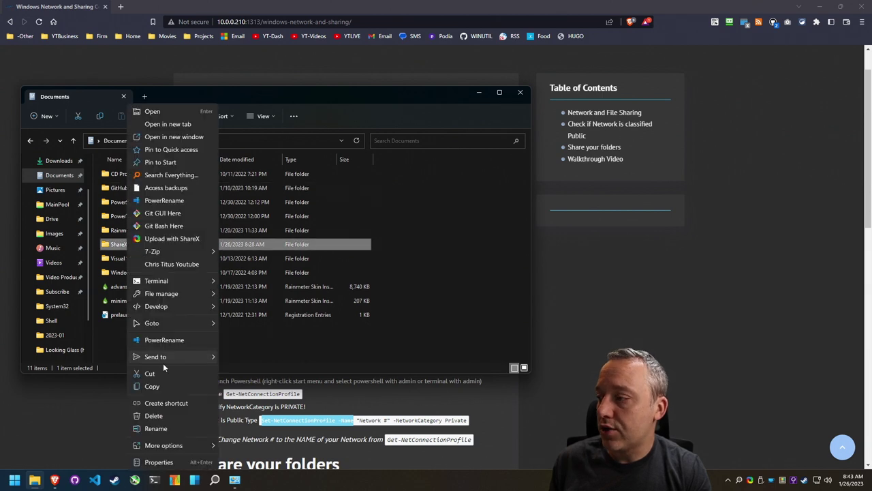
click(170, 463)
click(171, 268)
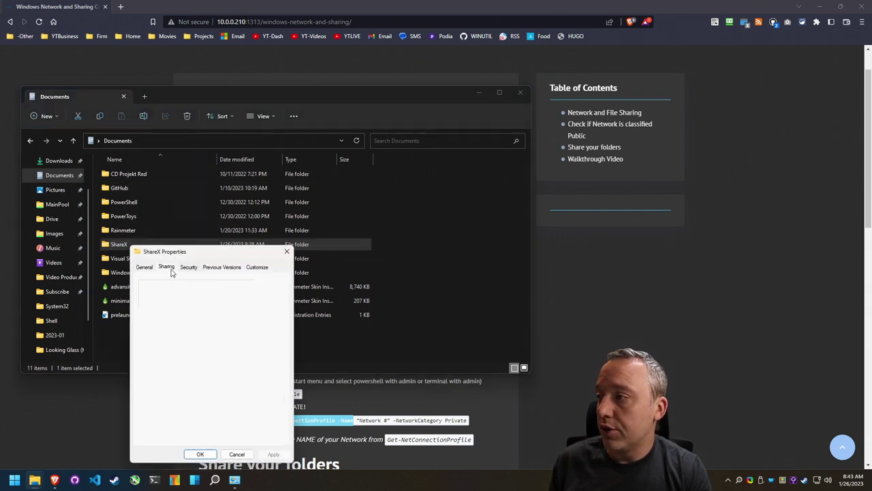
click(184, 267)
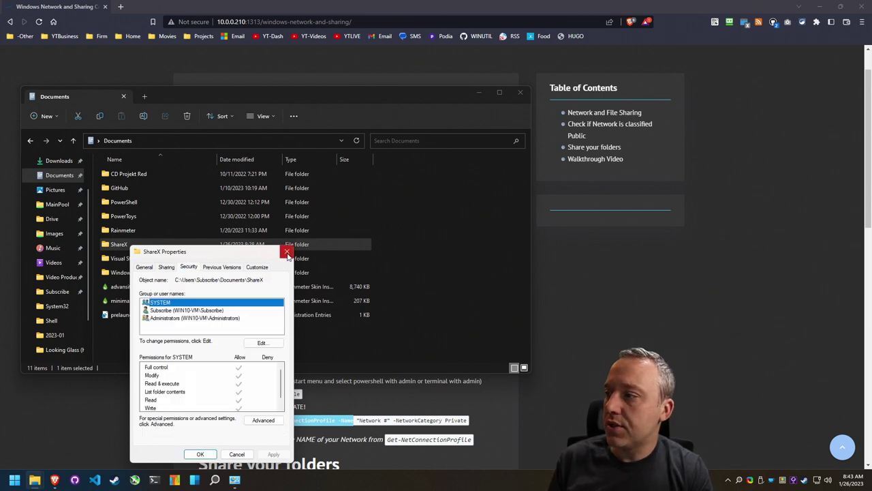
click(287, 253)
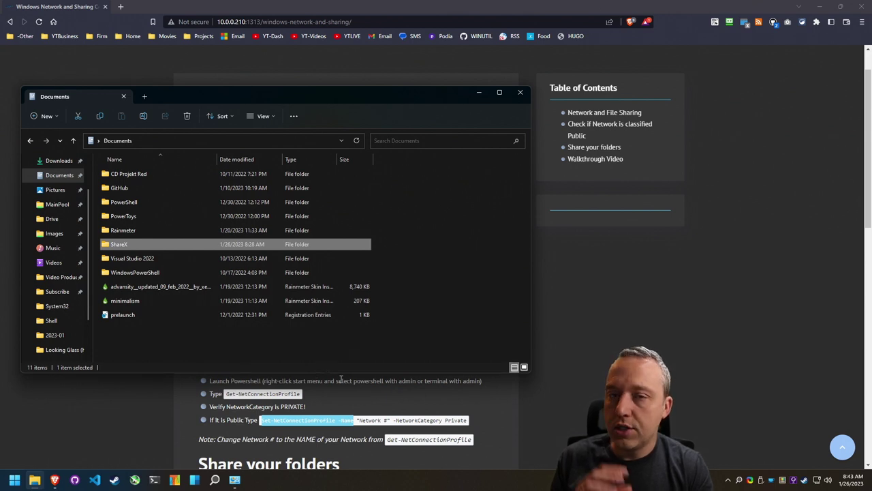